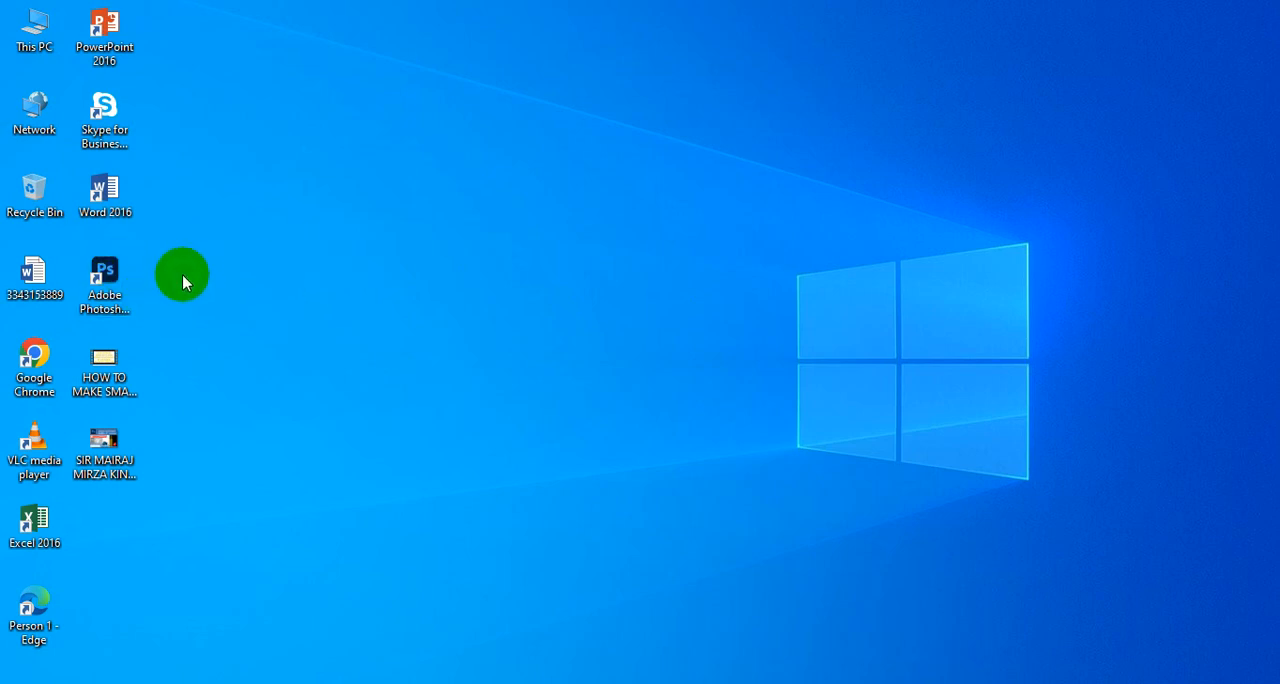
- Launch Photoshop and create a landscape 11.693 × 8.268 inch document at 300 ppi in RGB with a white background
{"action": "double_click", "coordinate": [110, 272]}
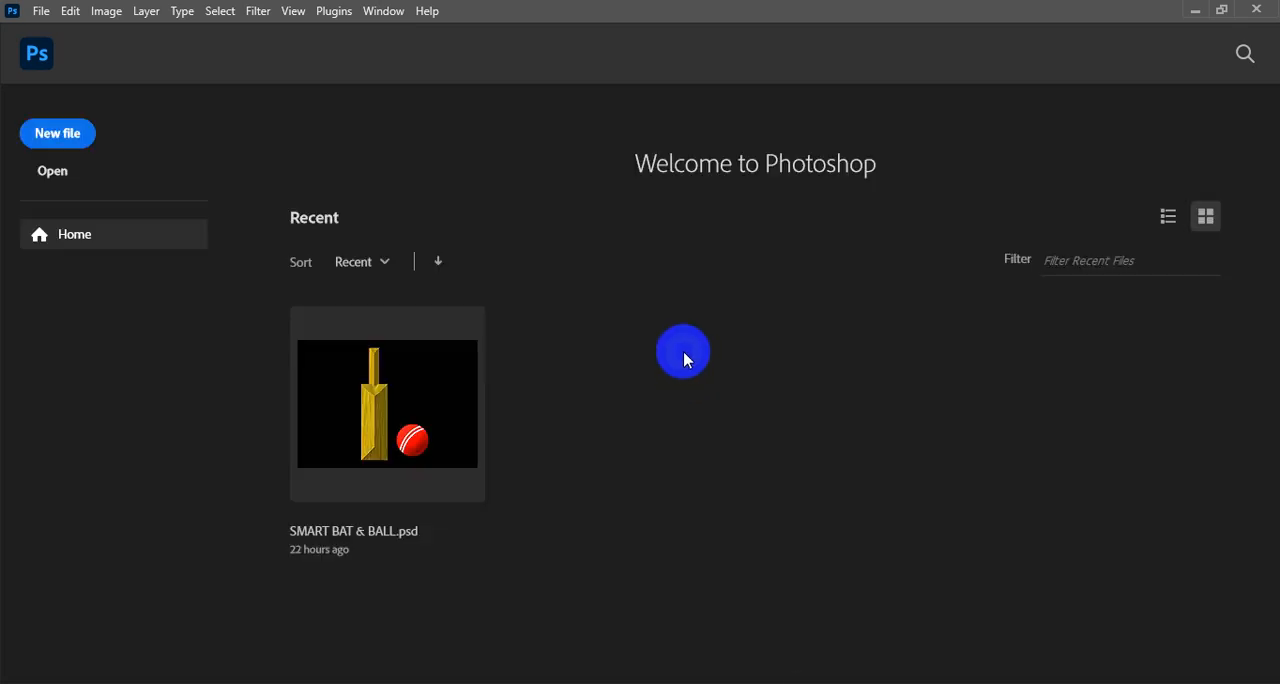
{"action": "left_click", "coordinate": [60, 133]}
{"action": "left_click", "coordinate": [57, 135]}
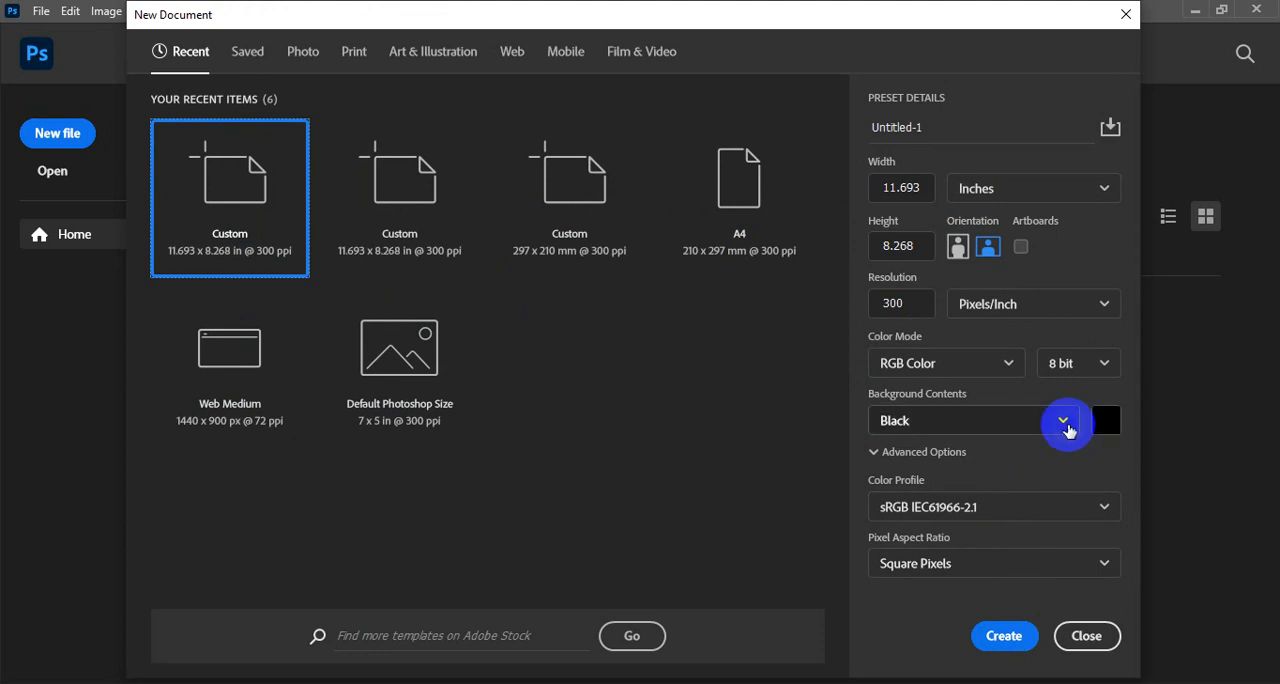
{"action": "left_click", "coordinate": [1064, 424]}
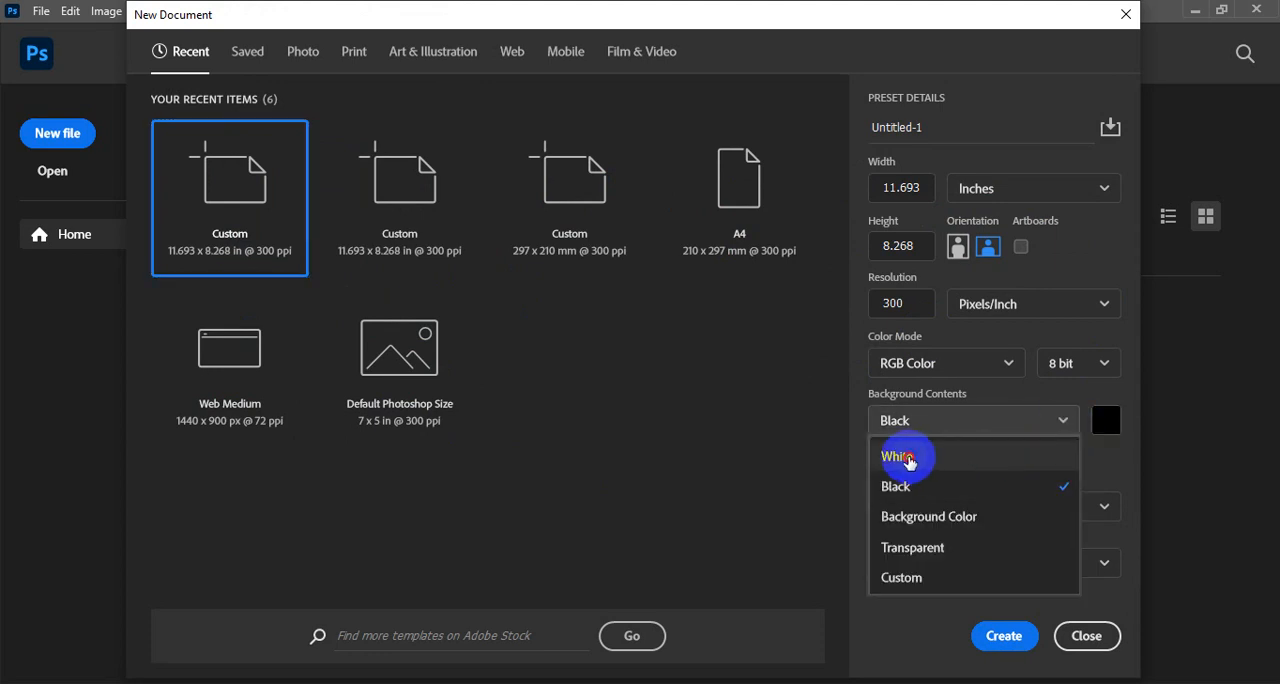
{"action": "left_click", "coordinate": [908, 458]}
{"action": "left_click", "coordinate": [1004, 636]}
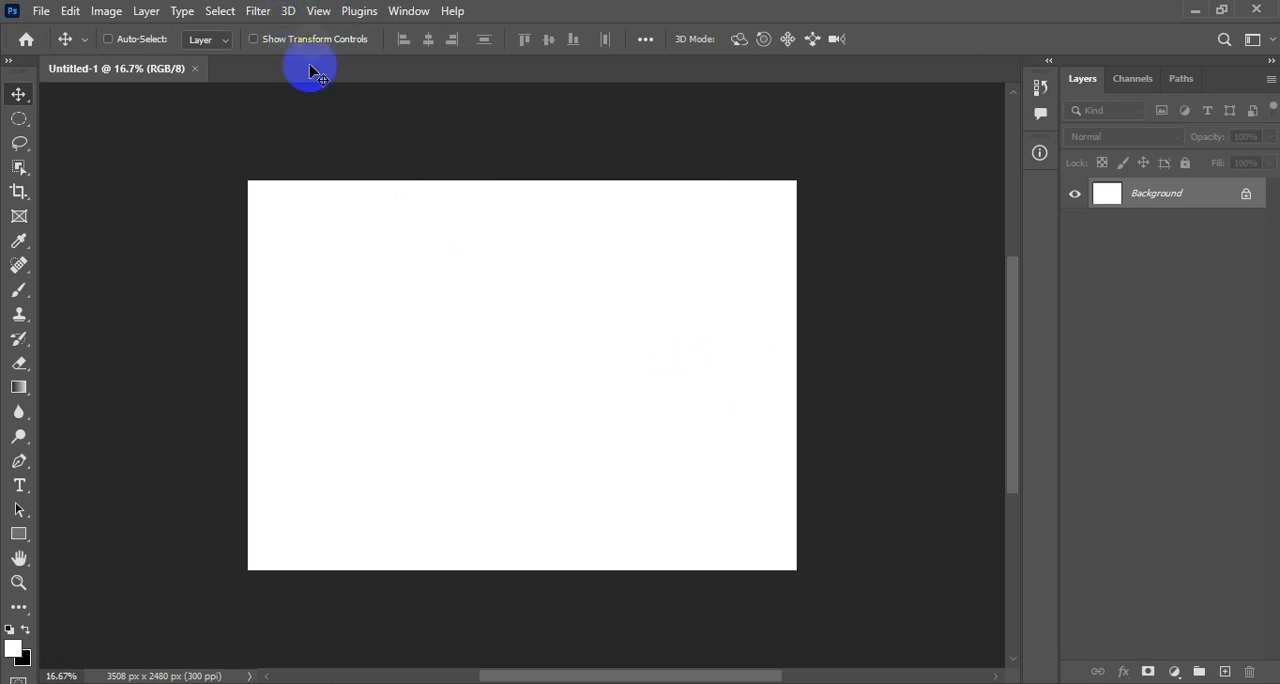
- Add a new empty layer above the white background
{"action": "left_click", "coordinate": [319, 11]}
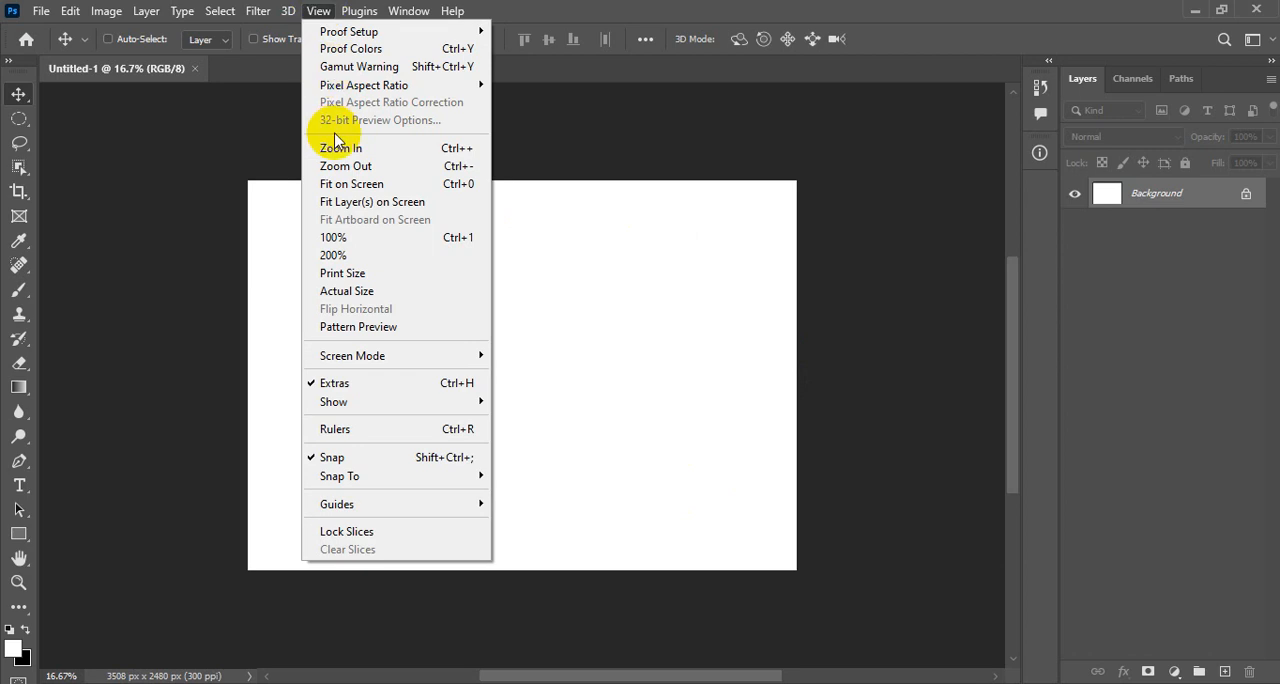
{"action": "left_click", "coordinate": [435, 191]}
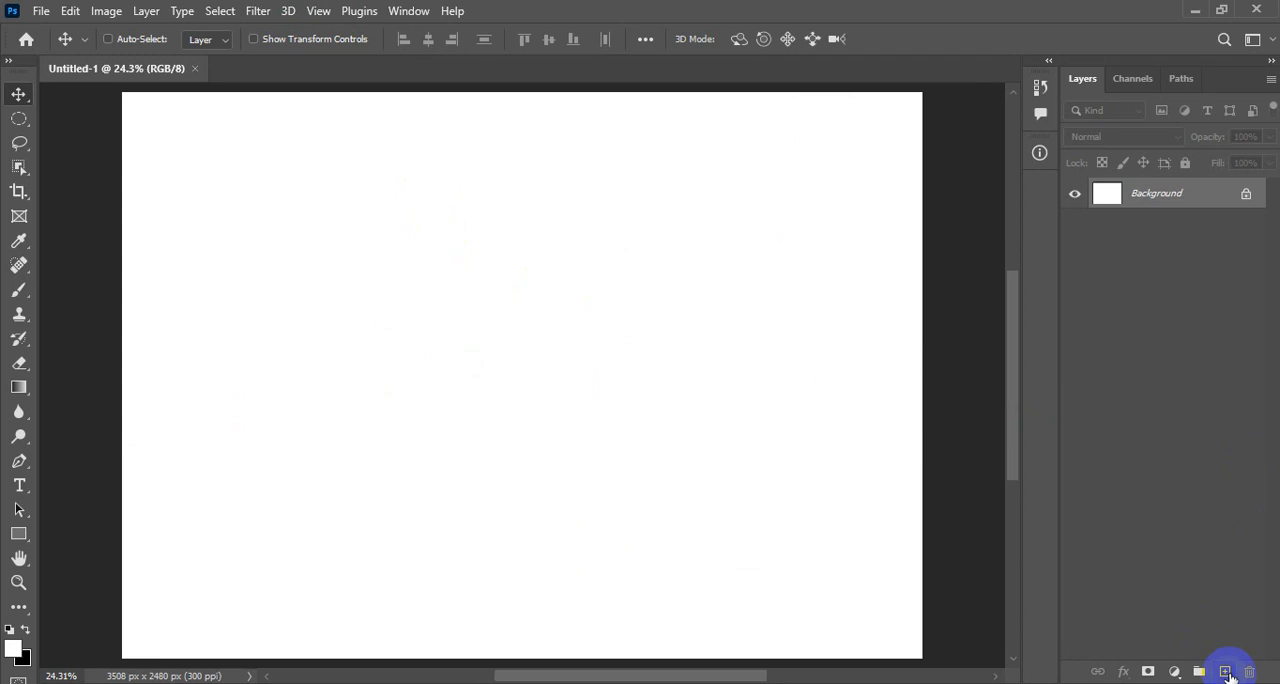
{"action": "left_click", "coordinate": [1226, 672]}
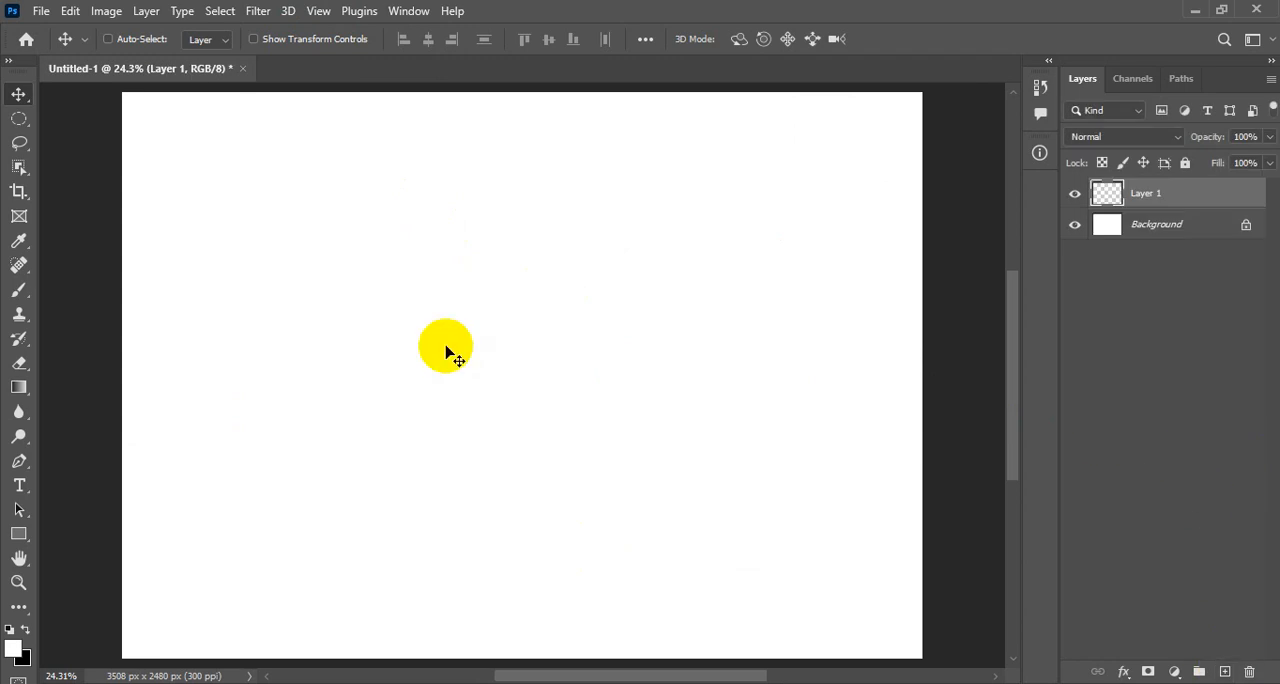
- Make a large rectangular marquee selection covering most of the canvas, leaving a margin on all sides
{"action": "left_click", "coordinate": [31, 120]}
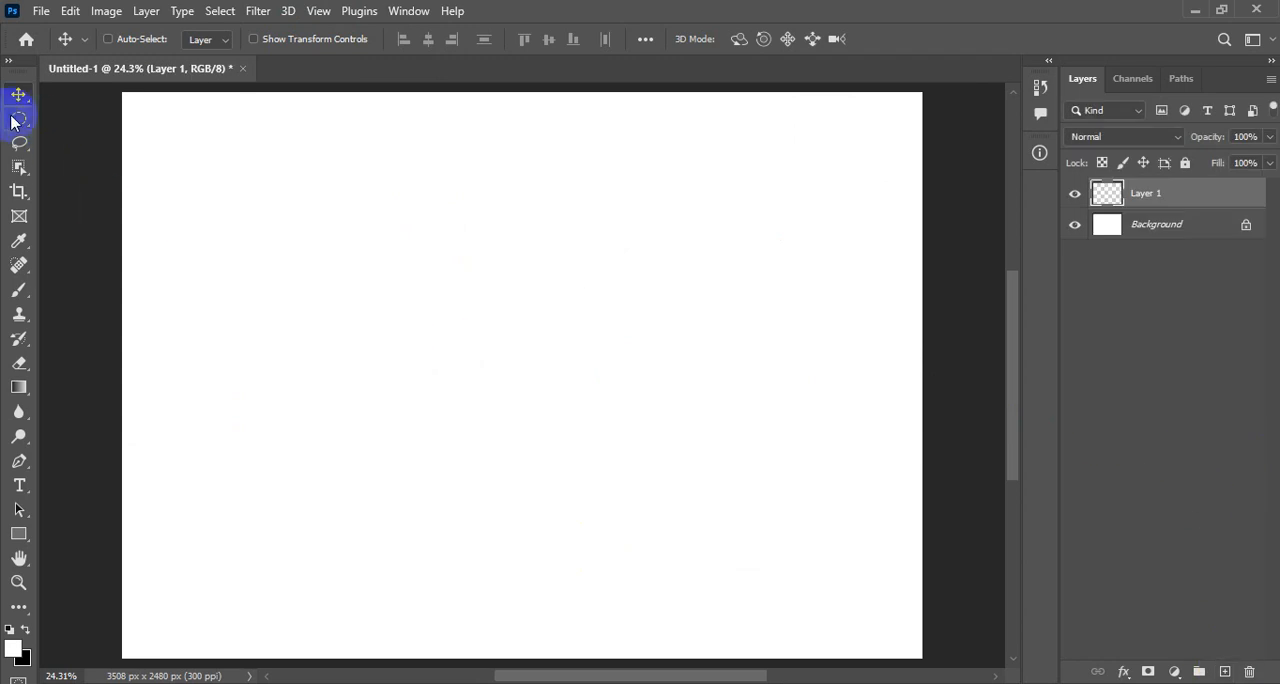
{"action": "left_click", "coordinate": [12, 121]}
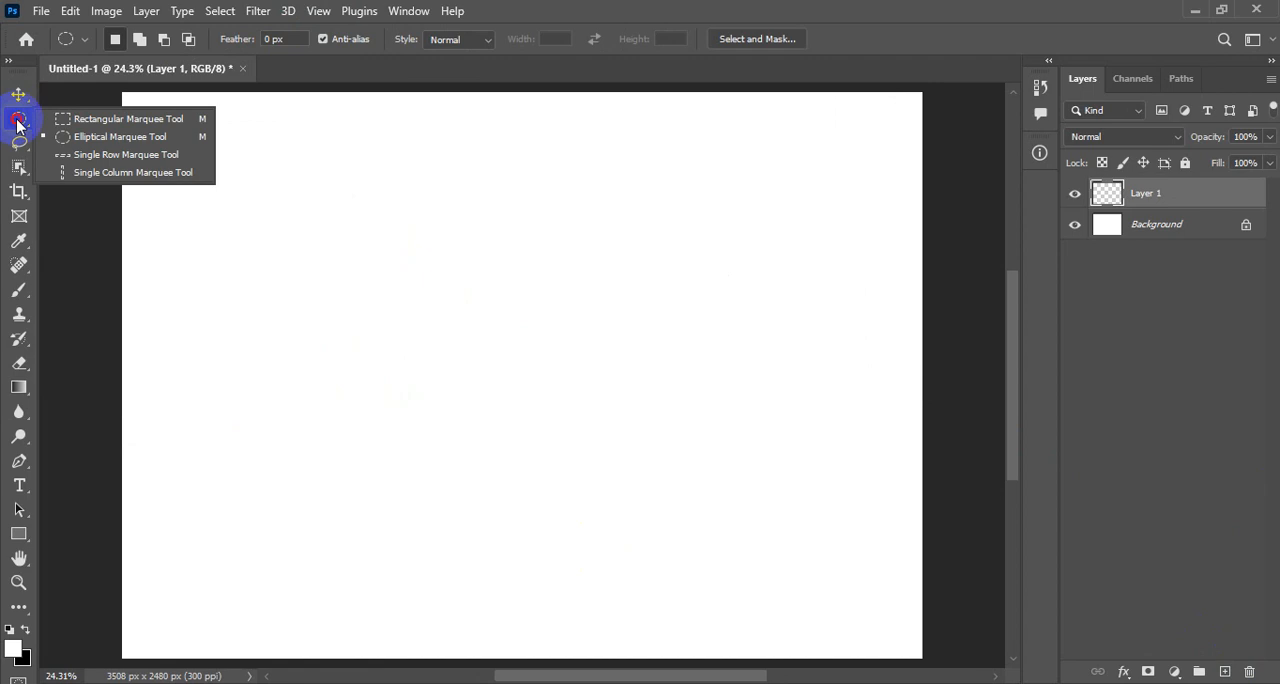
{"action": "left_click", "coordinate": [72, 116]}
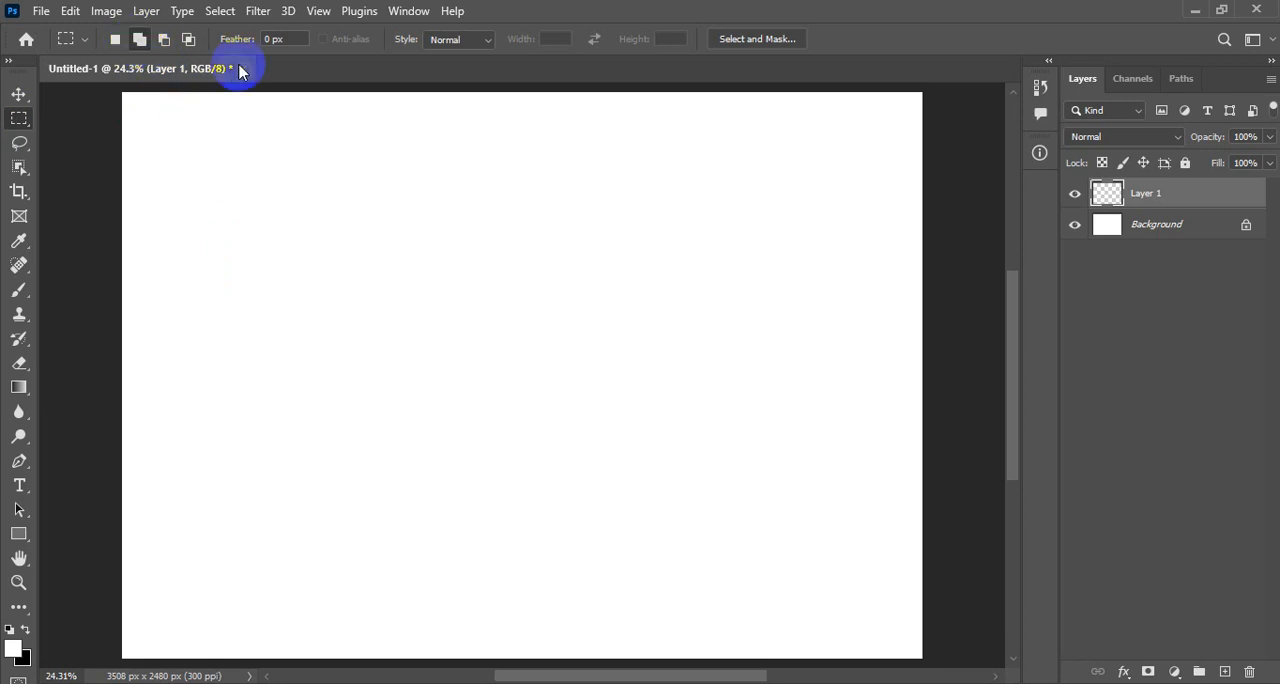
{"action": "left_click", "coordinate": [397, 200]}
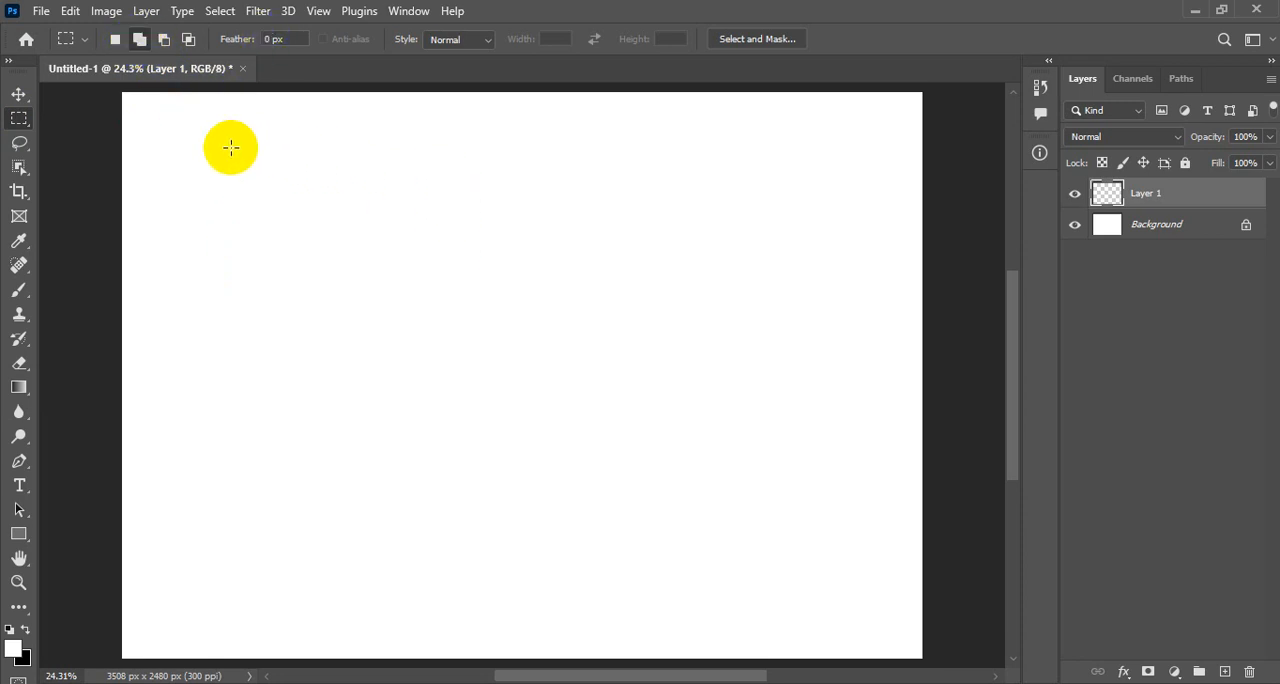
{"action": "left_click_drag", "start_coordinate": [183, 131], "coordinate": [861, 623]}
{"action": "key", "text": "space"}
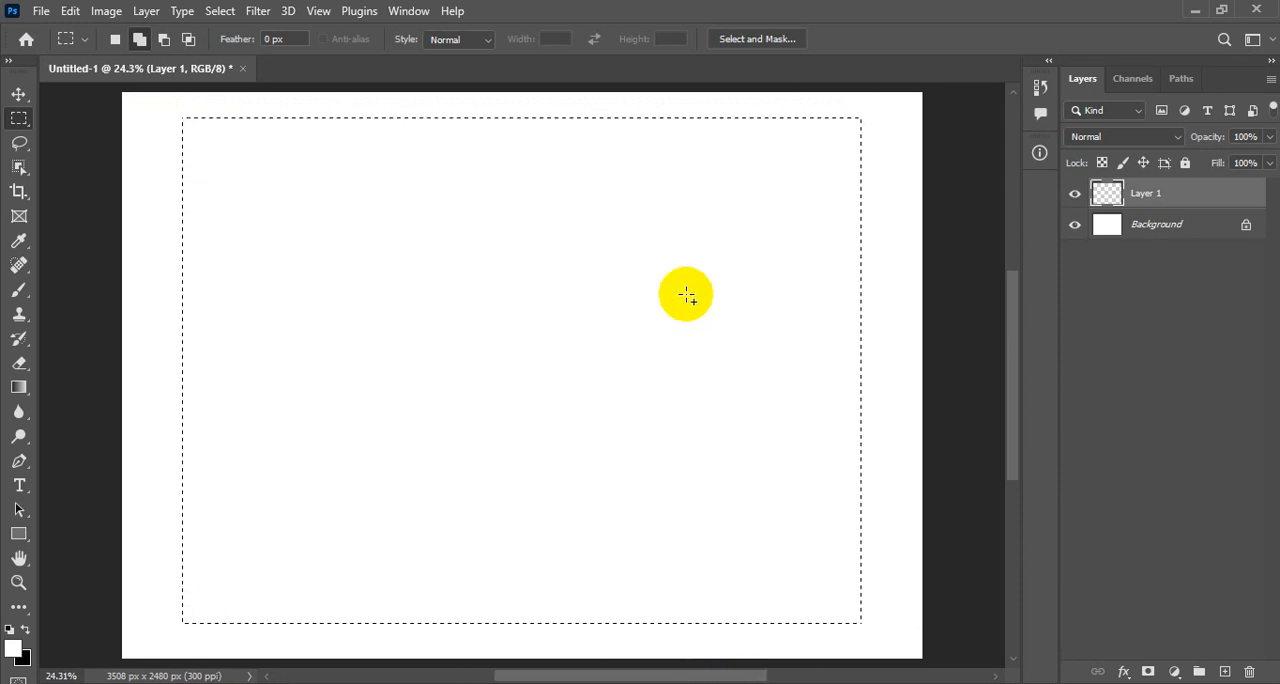
- Subtract a full-height vertical strip about 116 px wide from the selection, separating a narrow bar along its right side
{"action": "left_click", "coordinate": [165, 41]}
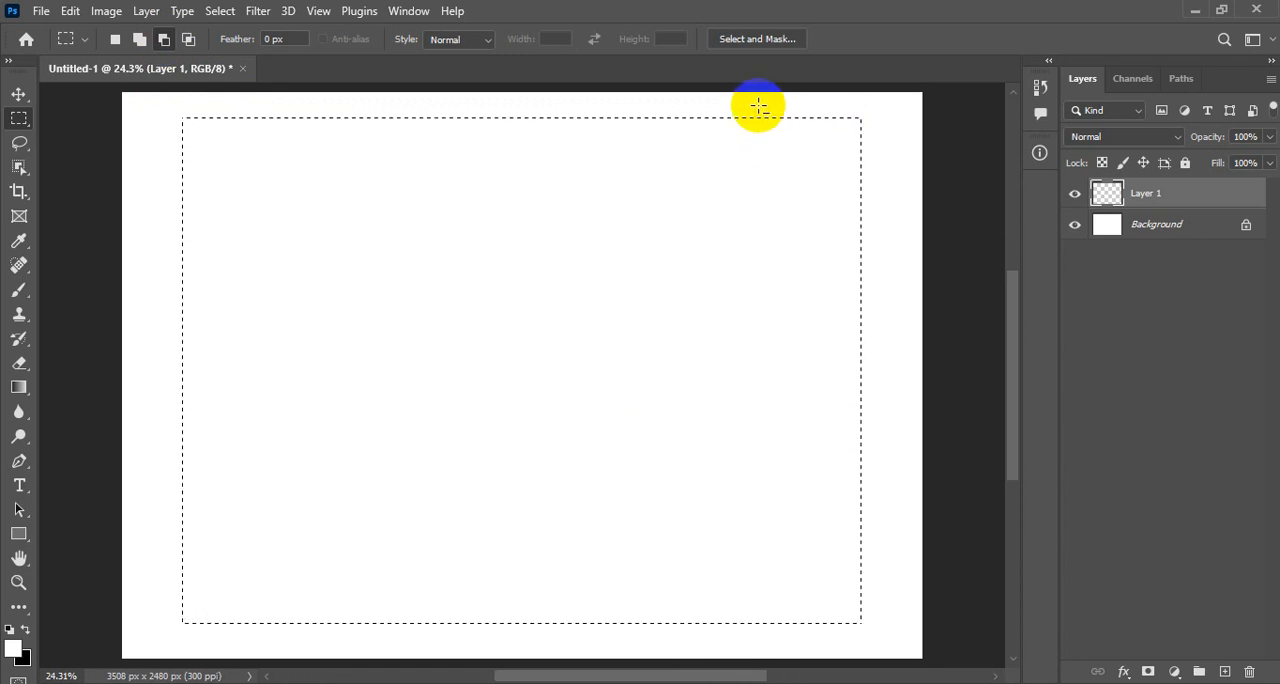
{"action": "left_click_drag", "start_coordinate": [760, 107], "coordinate": [793, 644]}
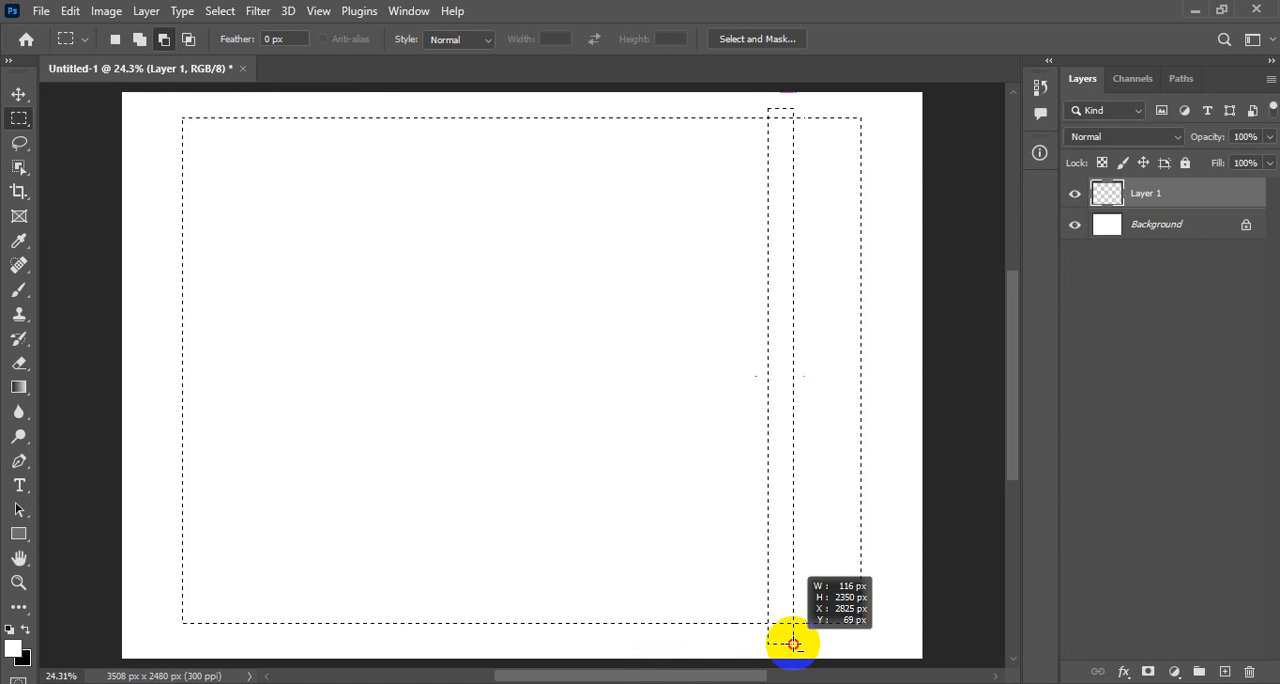
{"action": "left_click_drag", "start_coordinate": [793, 644], "coordinate": [795, 644]}
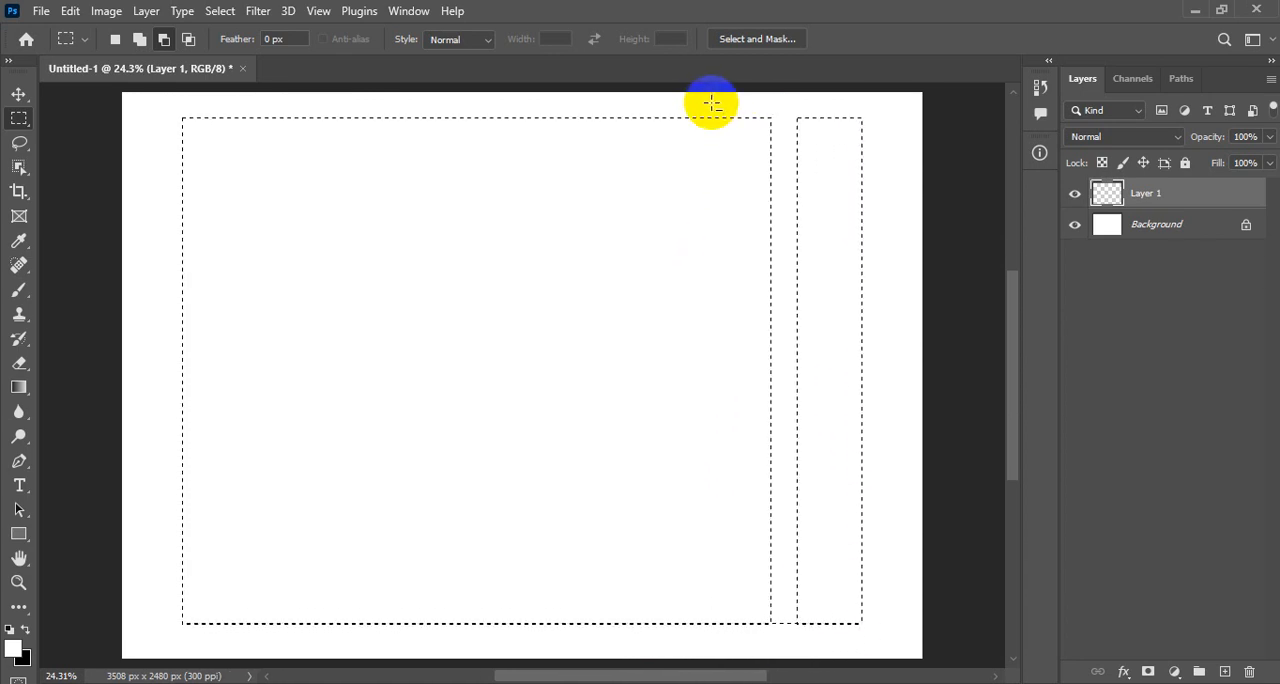
- Subtract two deep notches from the selection's upper edge, about 581 × 1597 px and 630 × 1589 px, leaving posts between them
{"action": "left_click_drag", "start_coordinate": [710, 105], "coordinate": [574, 469]}
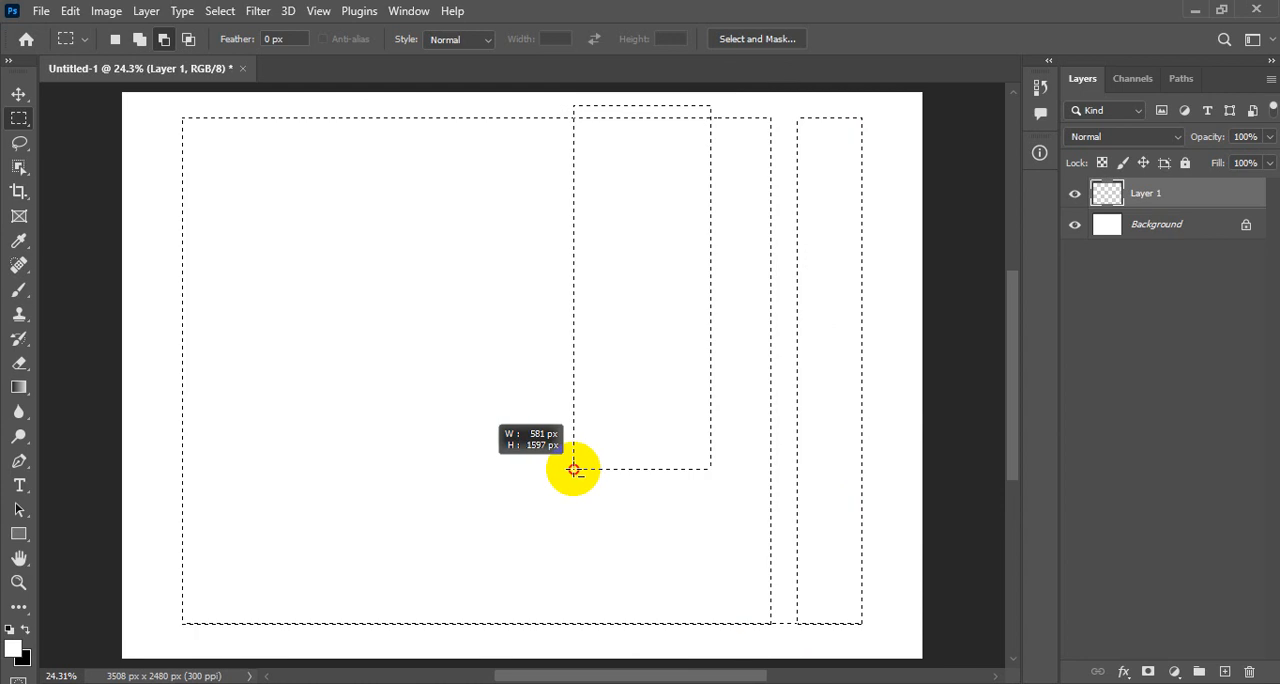
{"action": "left_click_drag", "start_coordinate": [574, 469], "coordinate": [574, 469]}
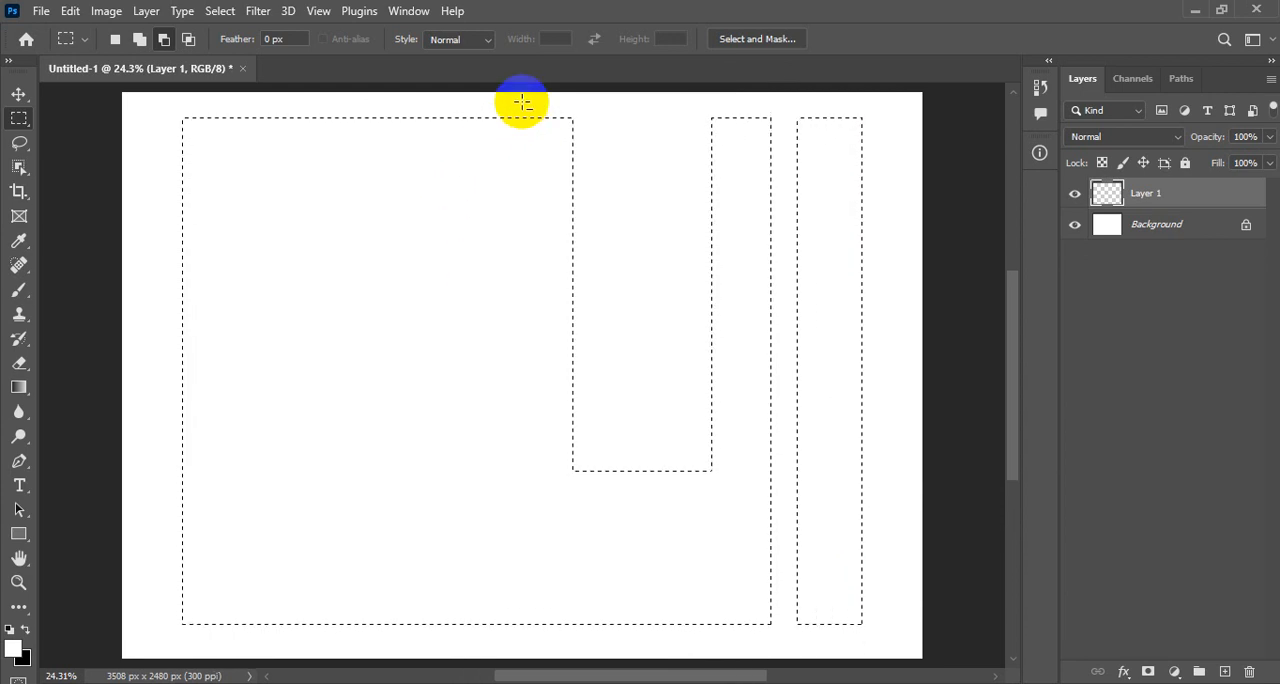
{"action": "left_click_drag", "start_coordinate": [523, 107], "coordinate": [370, 471]}
{"action": "key", "text": "space"}
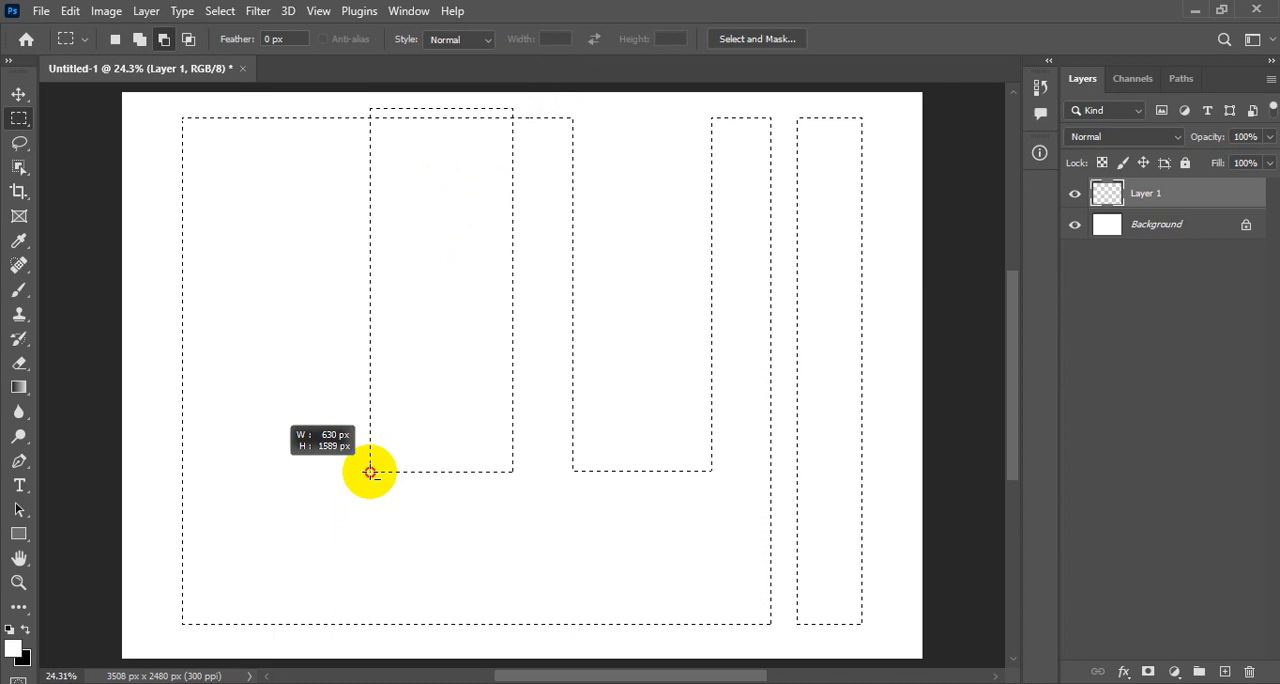
{"action": "left_click_drag", "start_coordinate": [371, 472], "coordinate": [370, 472]}
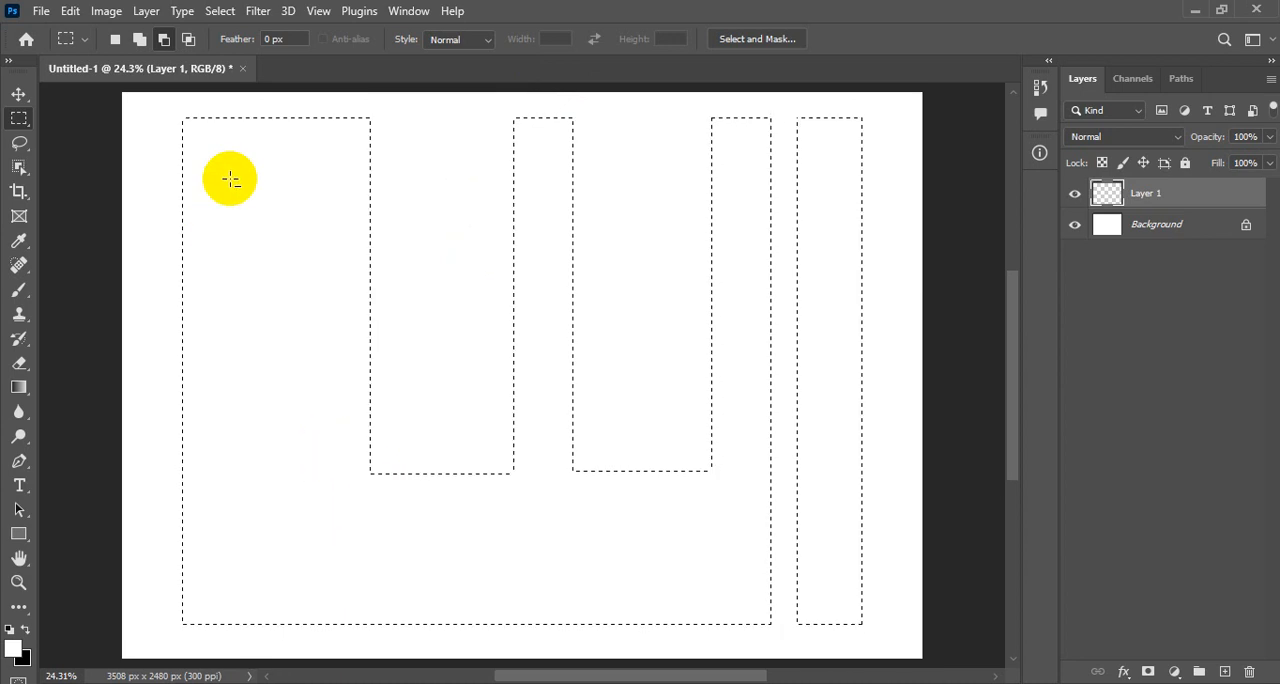
- Subtract the upper-left block beside the leftmost post, plus a rectangular hole in the body below it
{"action": "left_click_drag", "start_coordinate": [319, 106], "coordinate": [127, 294]}
{"action": "key", "text": "space"}
{"action": "key", "text": "space"}
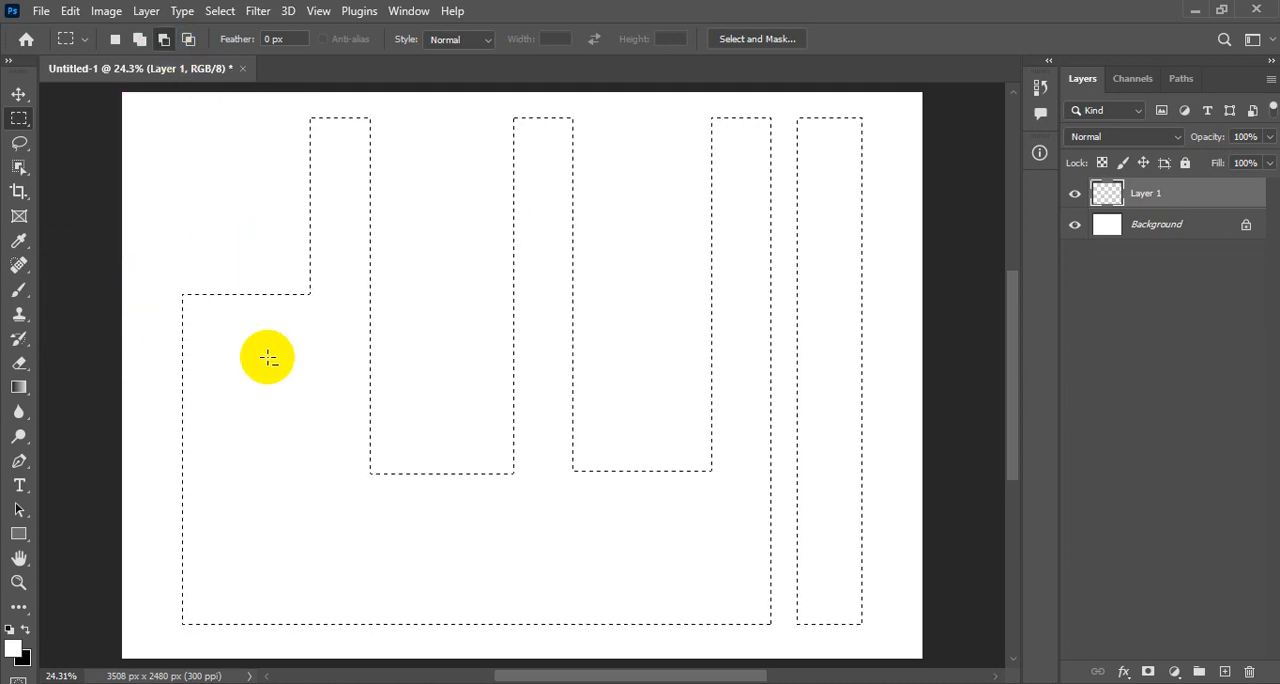
{"action": "left_click_drag", "start_coordinate": [308, 336], "coordinate": [228, 463]}
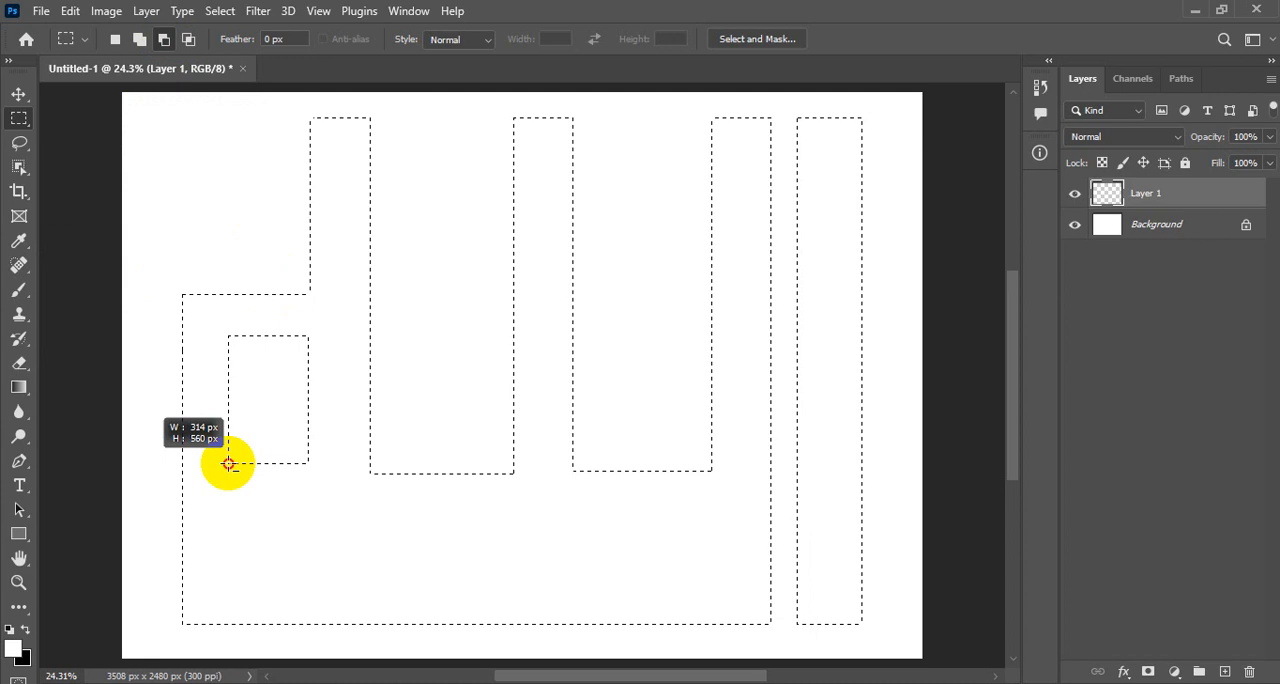
{"action": "left_click_drag", "start_coordinate": [228, 471], "coordinate": [225, 474]}
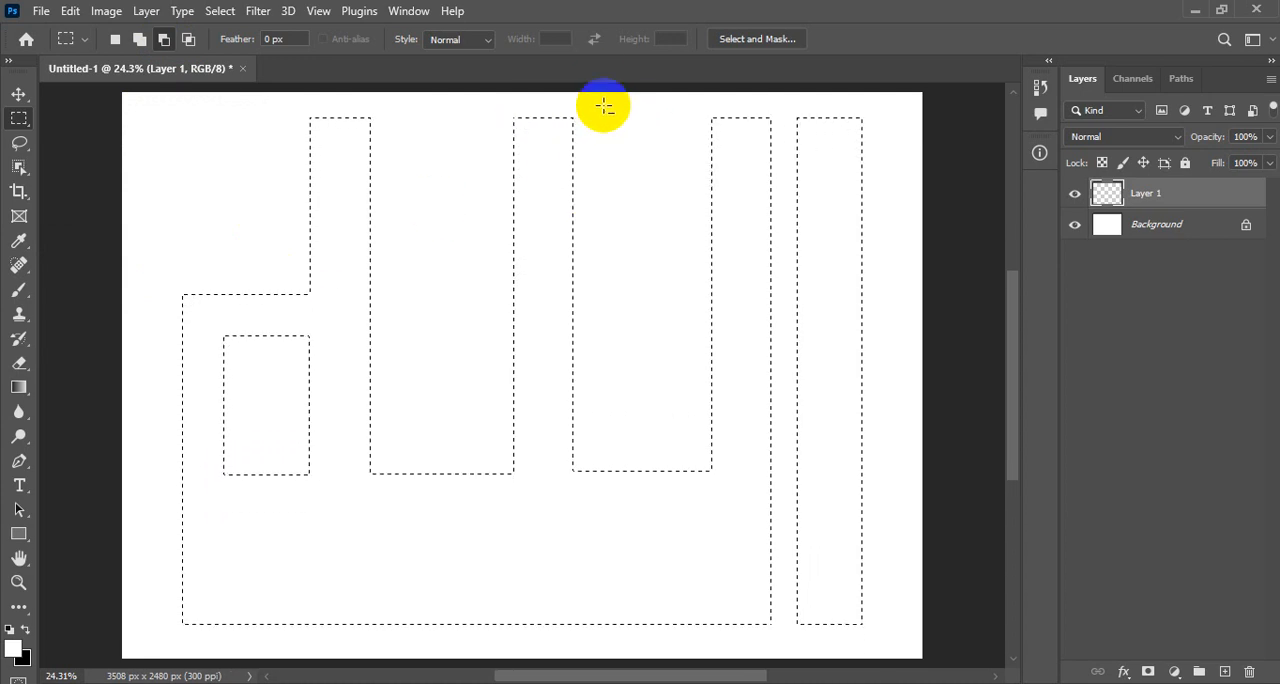
- Trim the top of the selection's middle post and add a separate rectangle about 800 × 326 px above it
{"action": "left_click_drag", "start_coordinate": [627, 103], "coordinate": [629, 109]}
{"action": "left_click_drag", "start_coordinate": [485, 184], "coordinate": [432, 196]}
{"action": "left_click", "coordinate": [139, 39]}
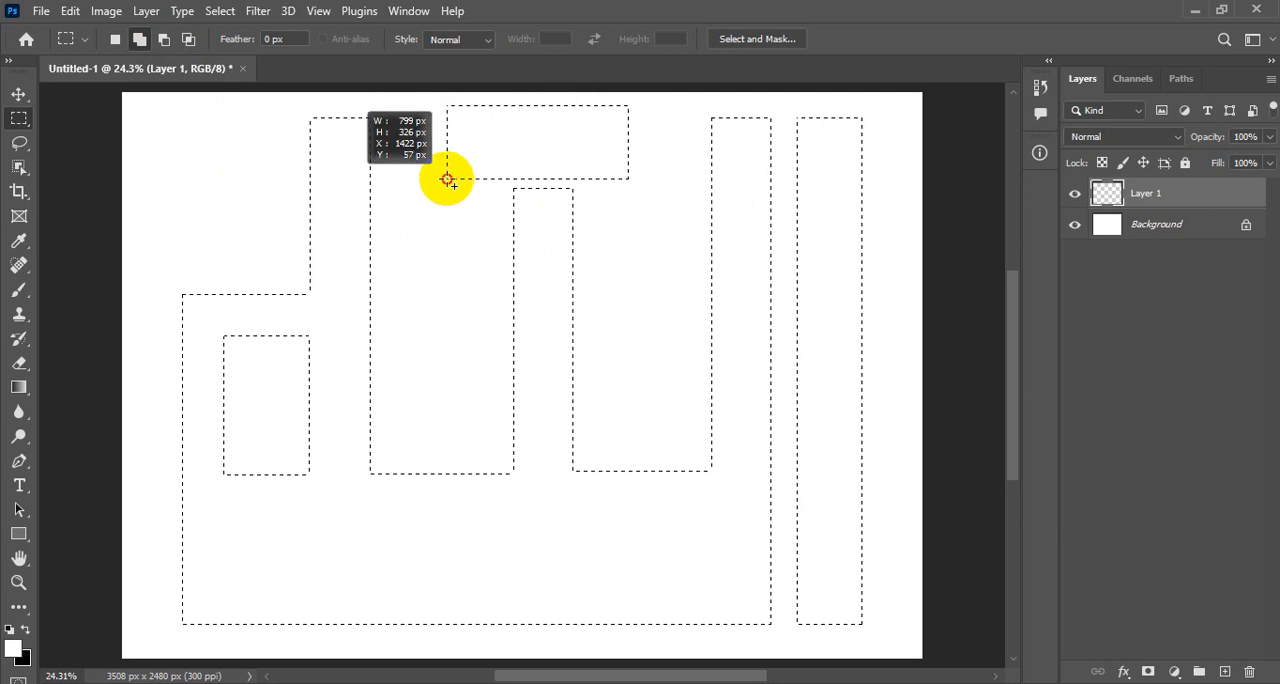
{"action": "key", "text": "space"}
{"action": "left_click_drag", "start_coordinate": [447, 179], "coordinate": [453, 174]}
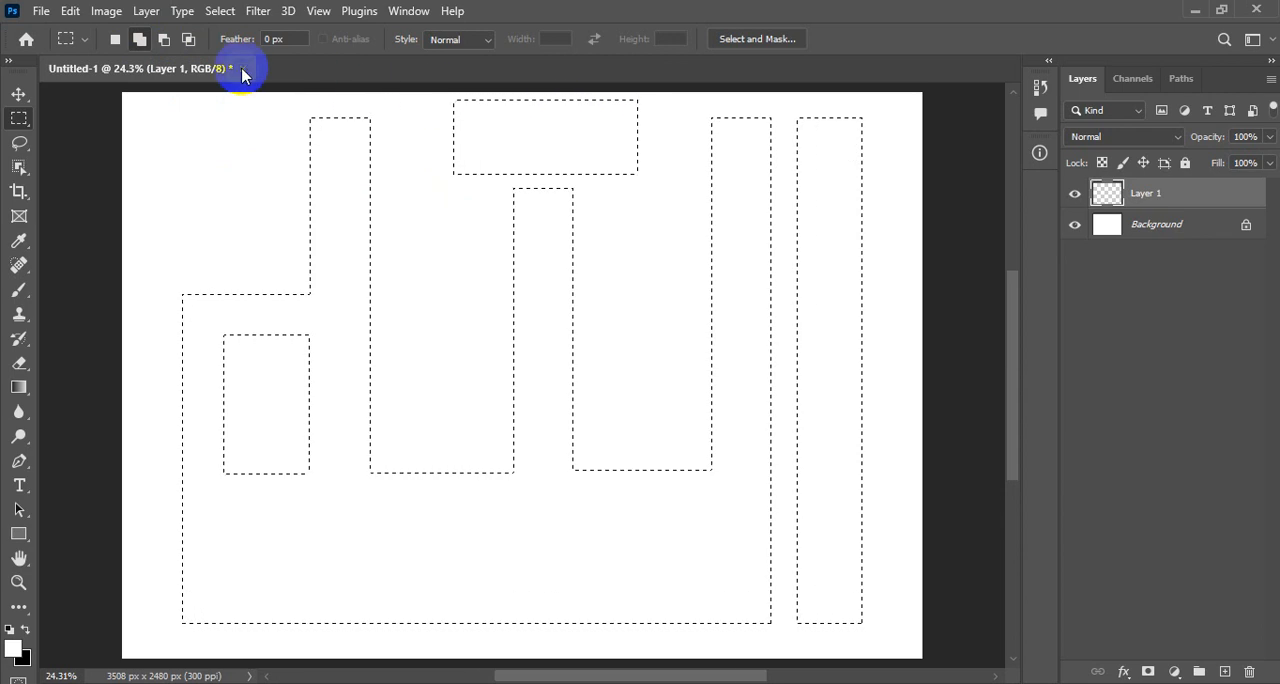
{"action": "left_click", "coordinate": [141, 40]}
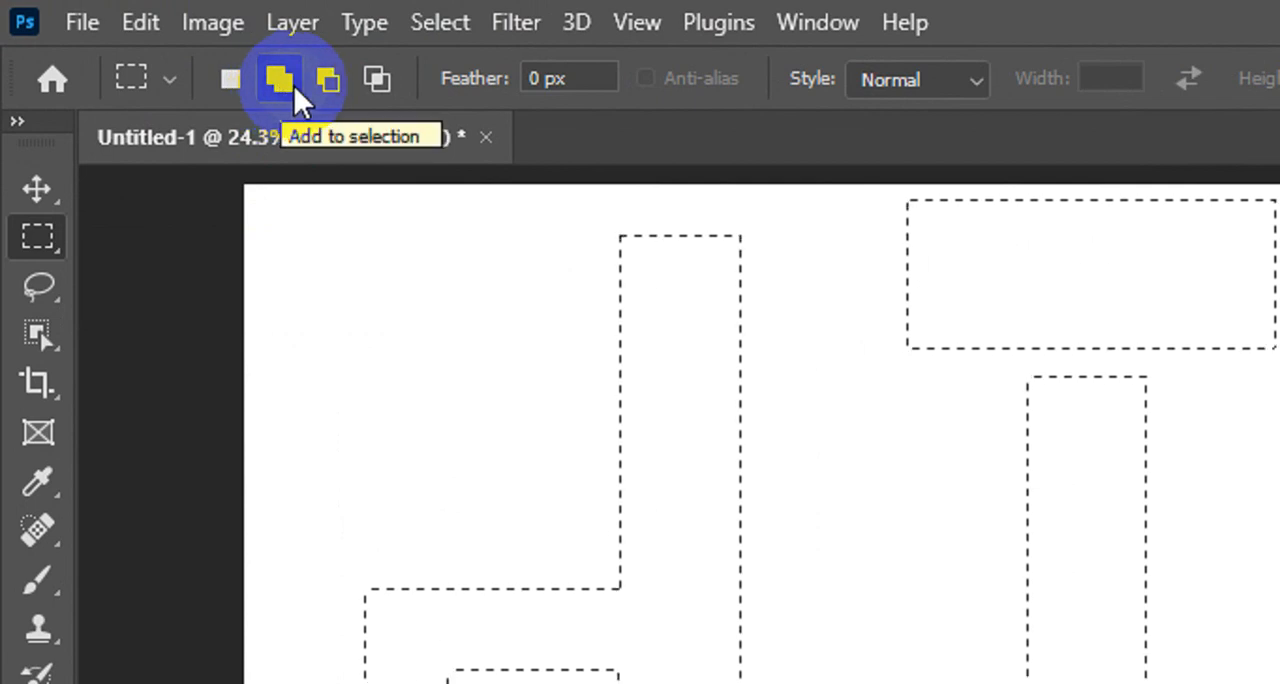
{"action": "key", "text": "F5"}
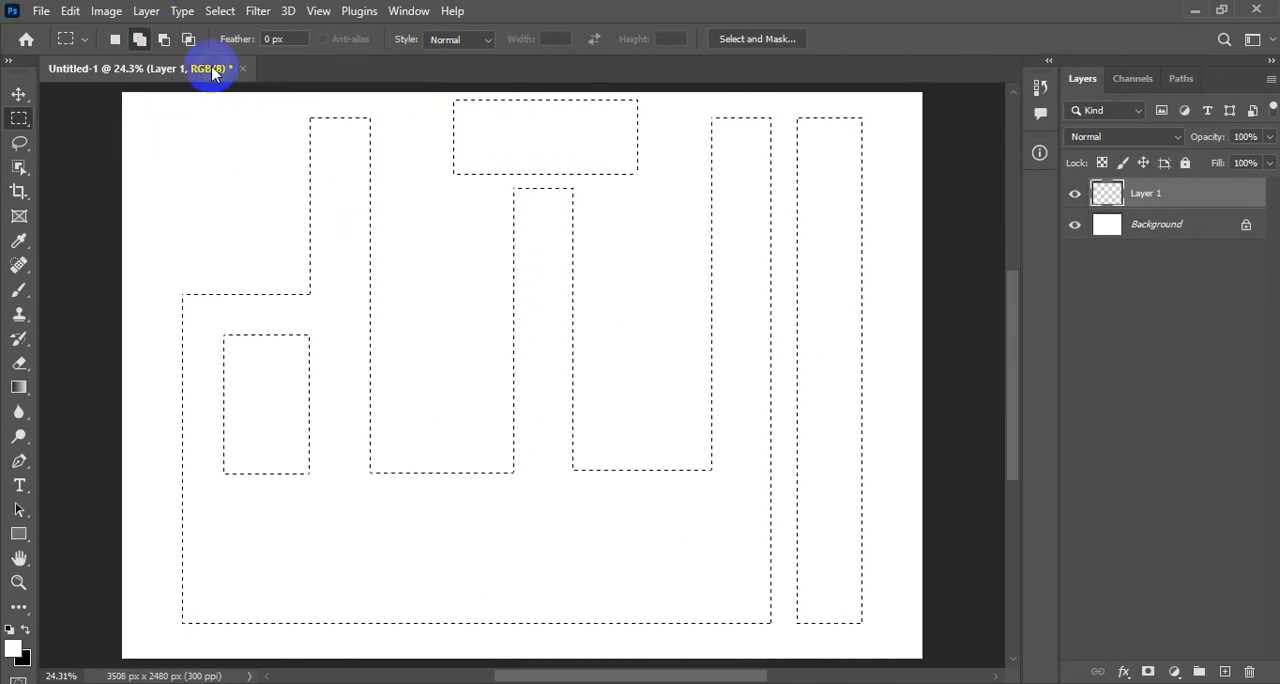
- Subtract two small notches, each about 174 × 227 px, from the upper edge of the rectangle above the middle post
{"action": "left_click", "coordinate": [167, 42]}
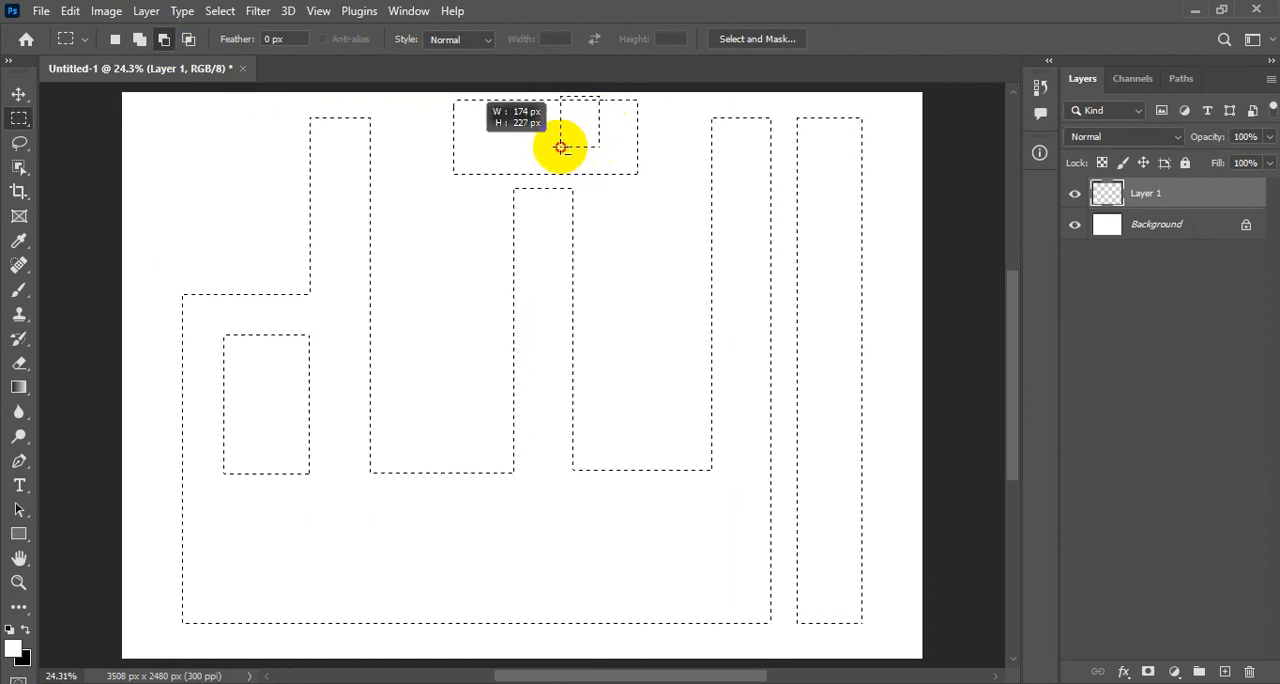
{"action": "left_click_drag", "start_coordinate": [560, 147], "coordinate": [555, 153]}
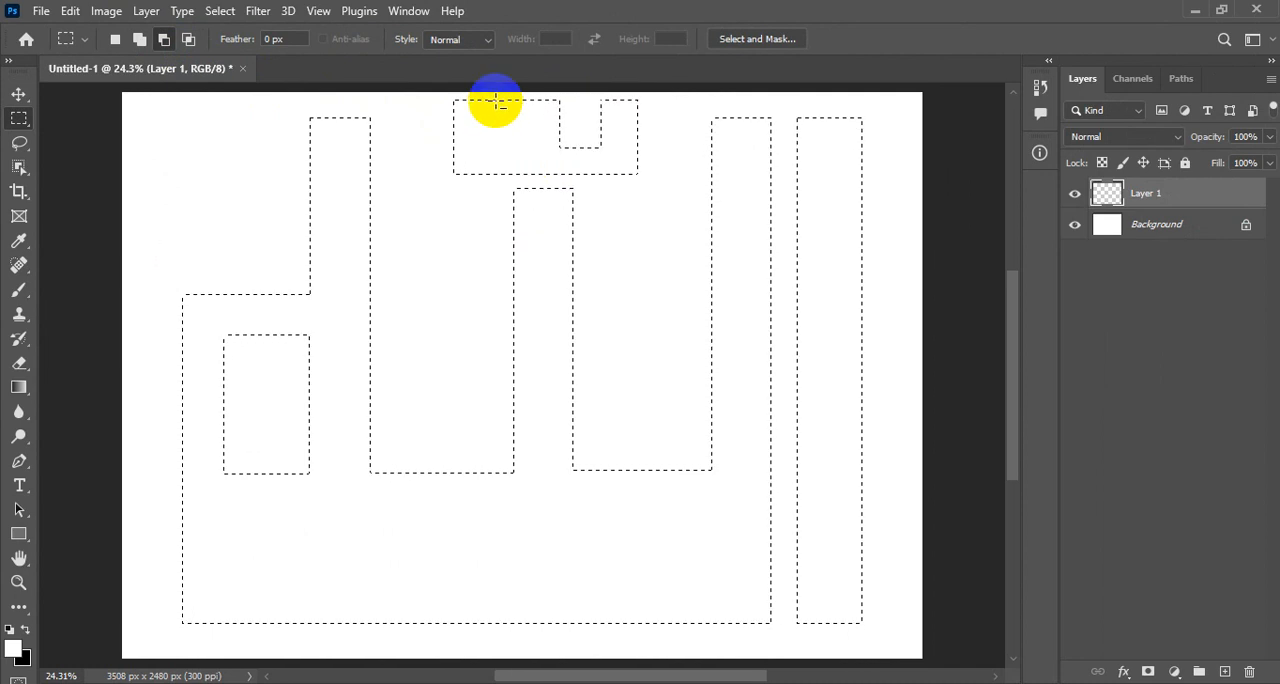
{"action": "left_click_drag", "start_coordinate": [489, 96], "coordinate": [519, 152]}
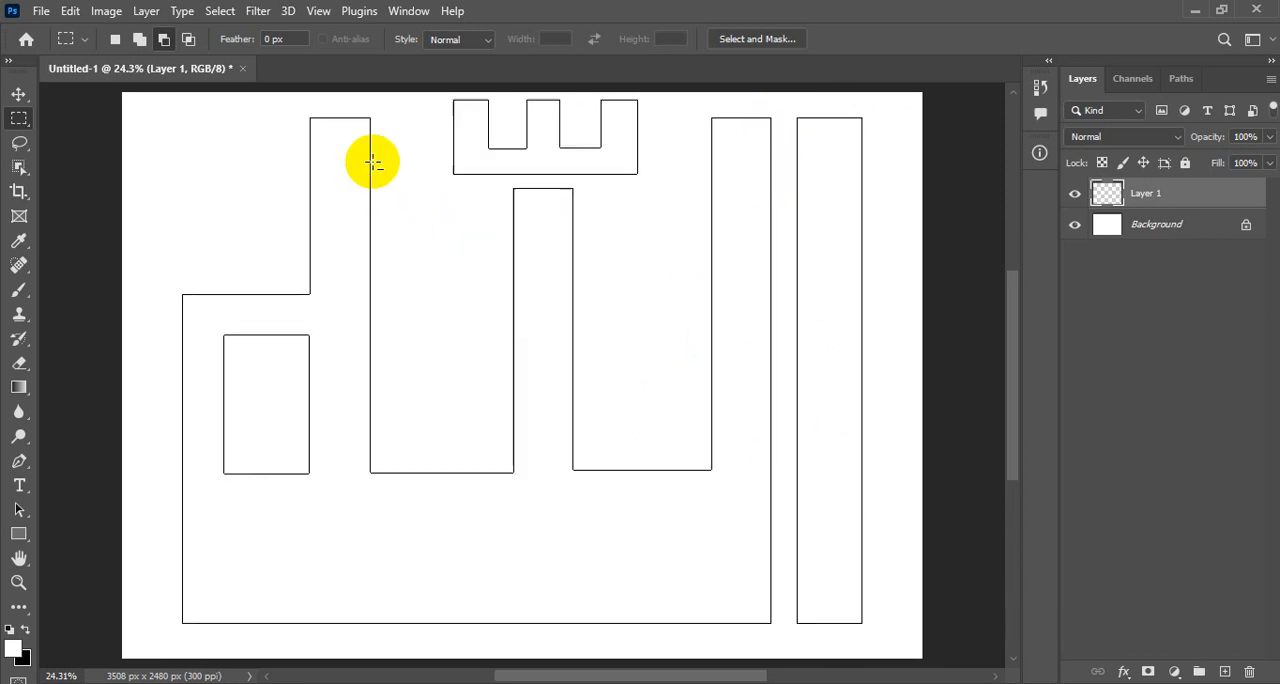
- Smooth the whole selection with a sample radius of 6 pixels, applying the effect at canvas bounds
{"action": "key", "text": "ctrl+Return"}
{"action": "left_click", "coordinate": [219, 12]}
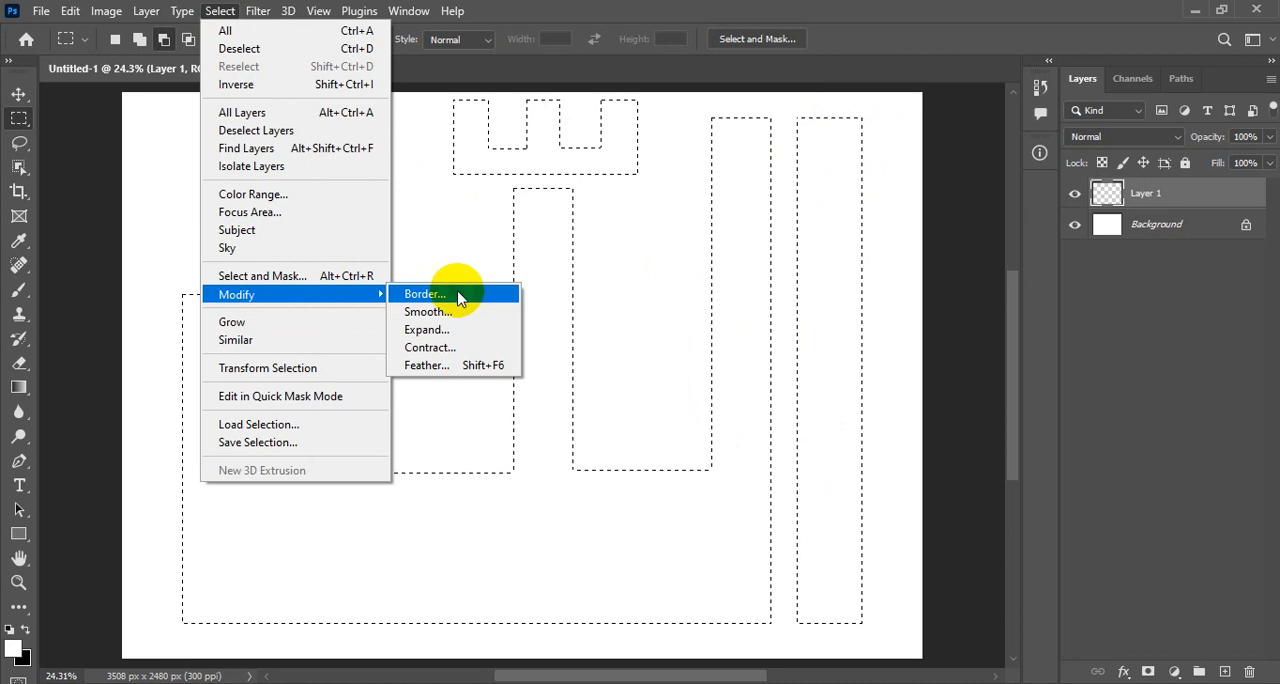
{"action": "left_click", "coordinate": [430, 312]}
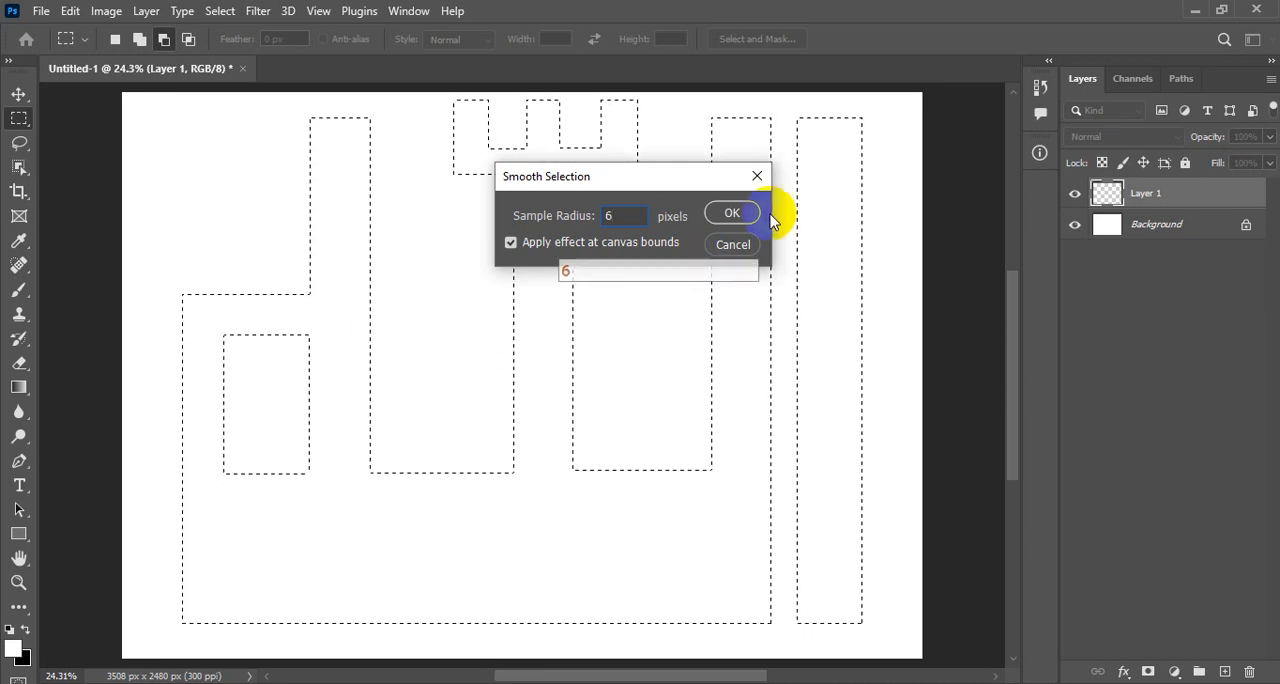
{"action": "left_click", "coordinate": [730, 214]}
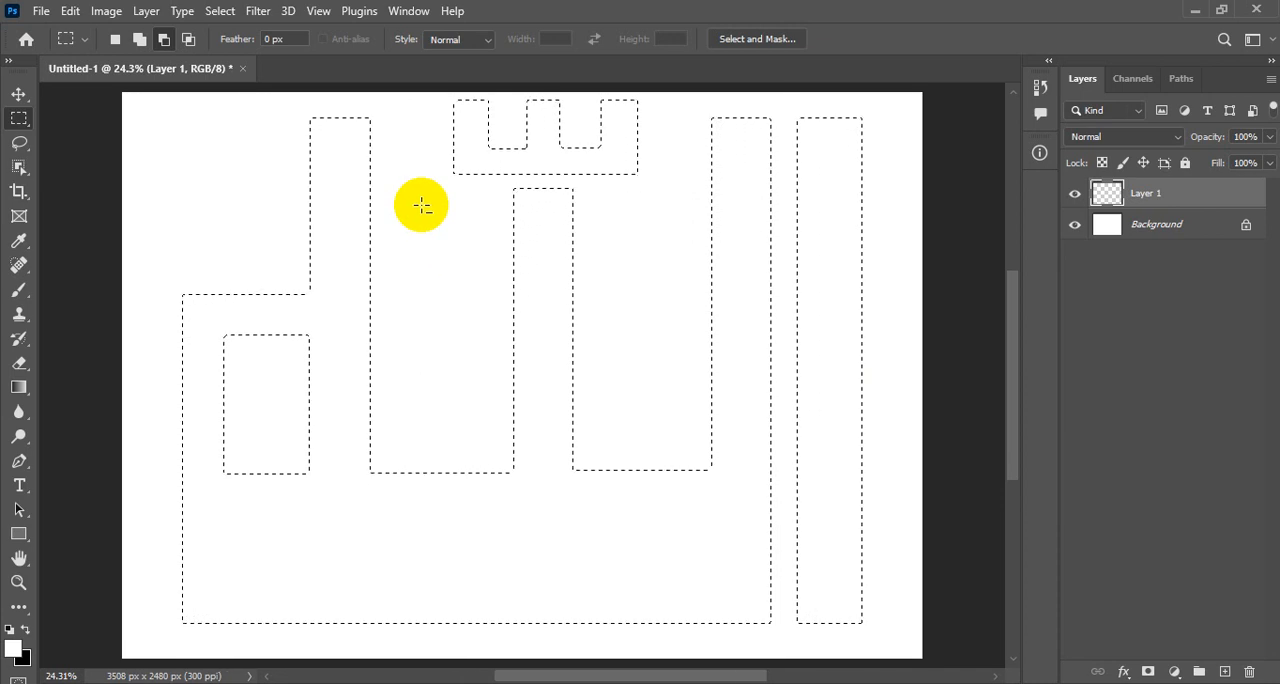
- Examine the smoothed corner at the top of the selection's leftmost post at 100% magnification
{"action": "key", "text": "ctrl+space"}
{"action": "left_click", "coordinate": [374, 126]}
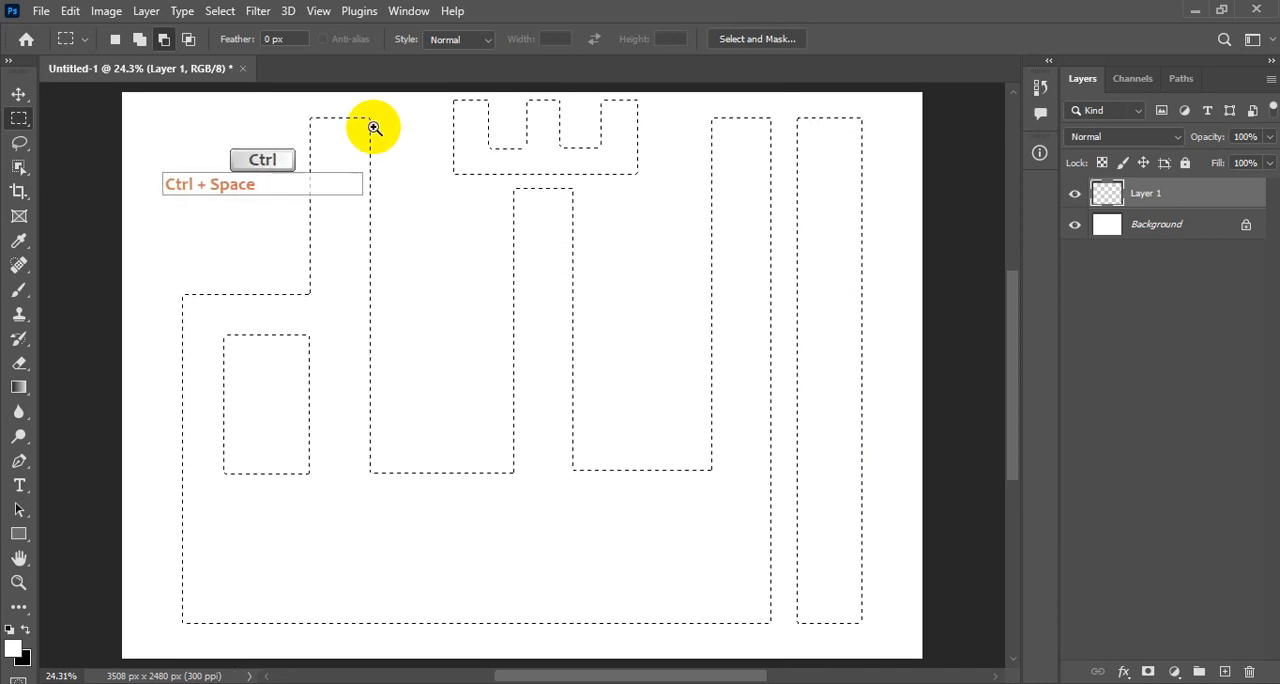
{"action": "left_click", "coordinate": [372, 124]}
{"action": "left_click", "coordinate": [372, 124]}
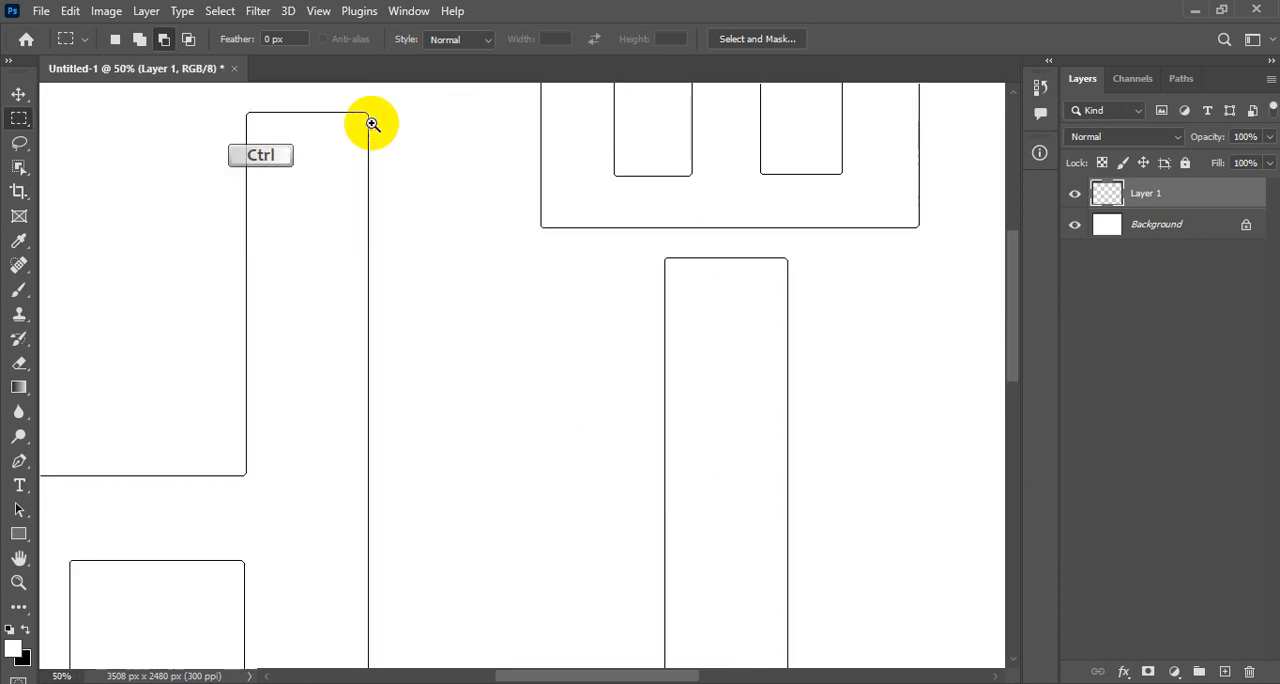
{"action": "left_click", "coordinate": [370, 122]}
{"action": "left_click", "coordinate": [370, 122]}
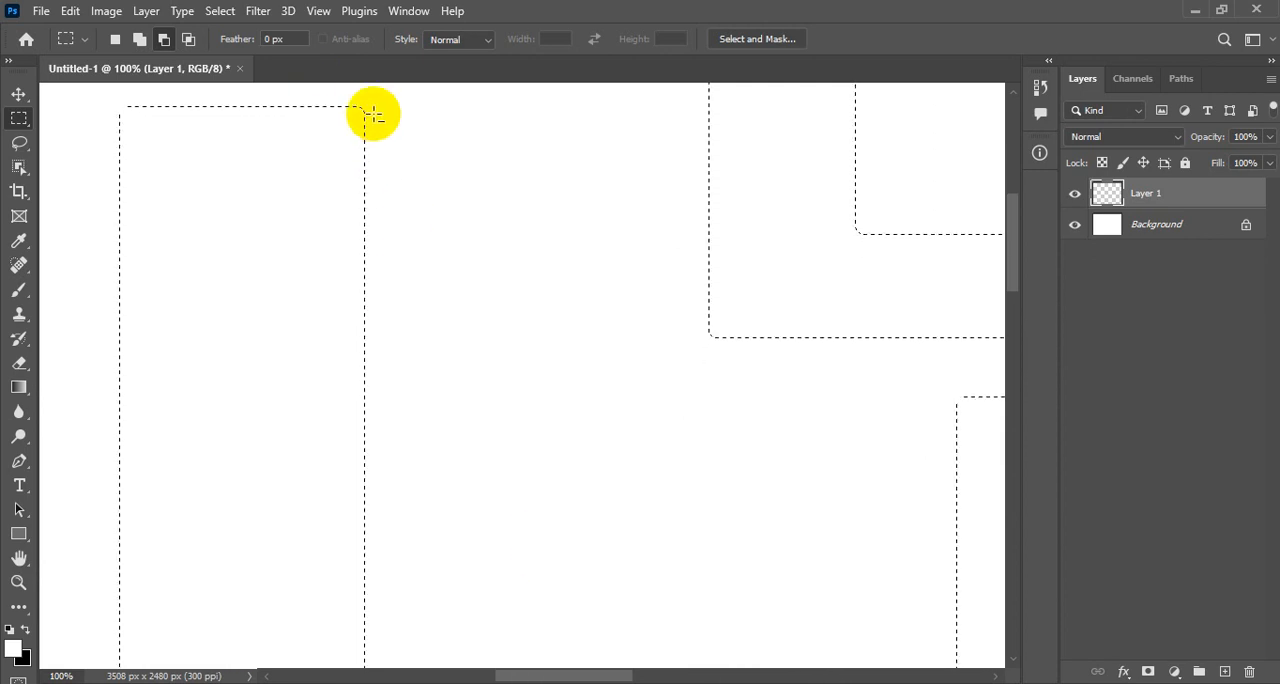
- Fill the smoothed selection on Layer 1 with dark green (#247305), then deselect it
{"action": "key", "text": "ctrl"}
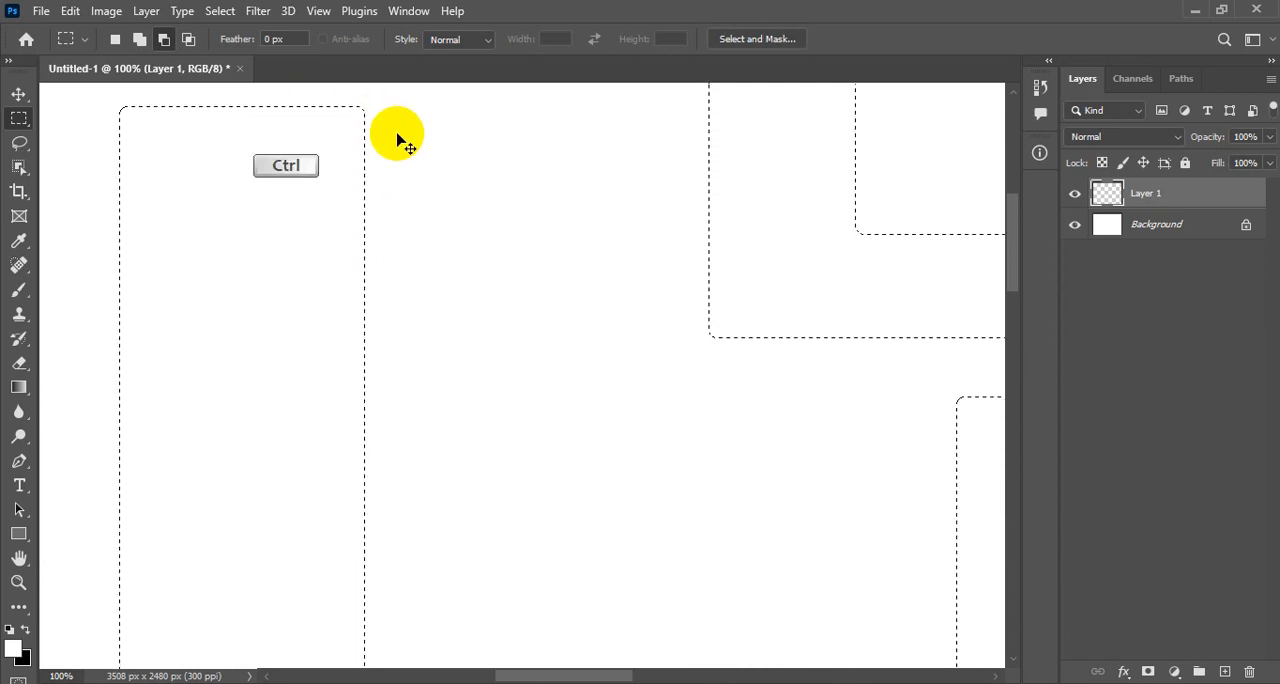
{"action": "key", "text": "ctrl+0"}
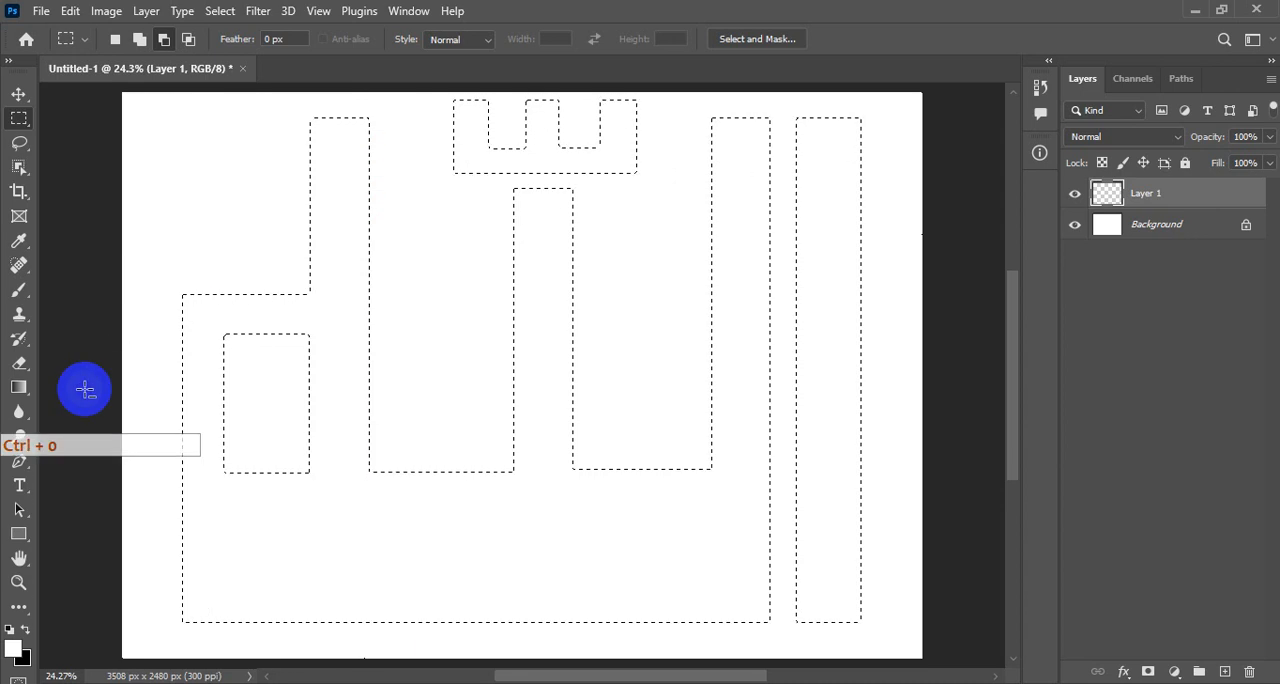
{"action": "left_click", "coordinate": [13, 650]}
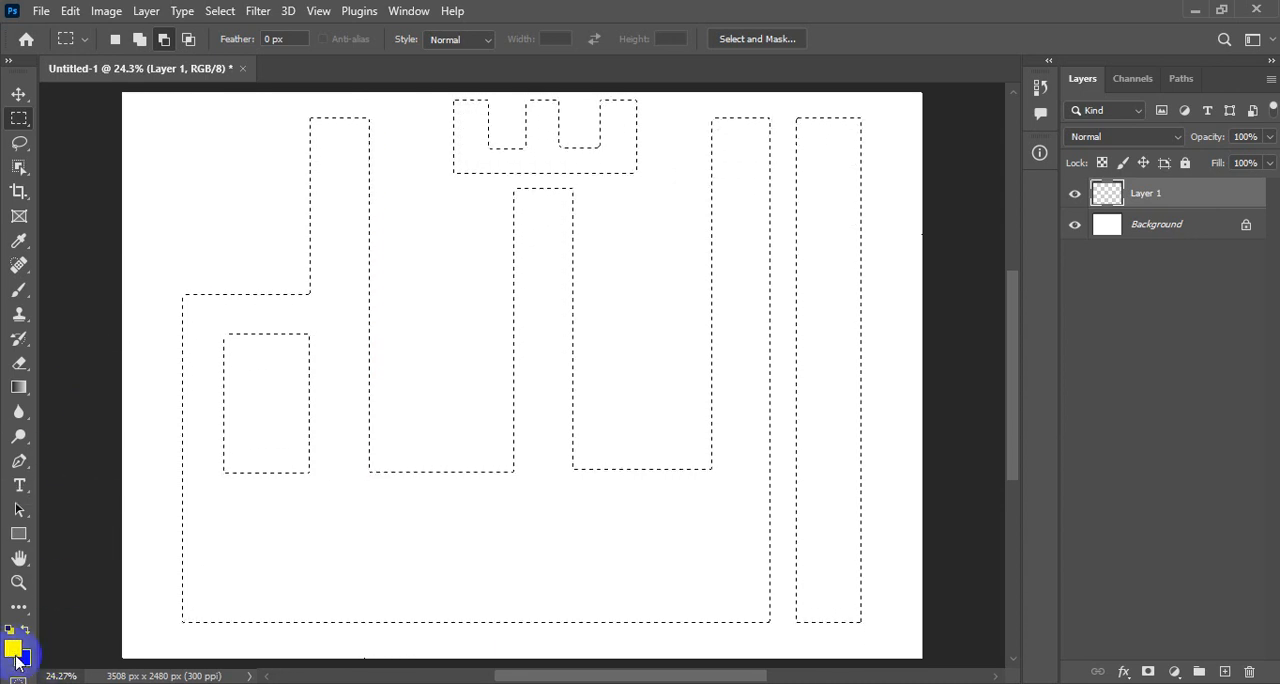
{"action": "left_click", "coordinate": [651, 300]}
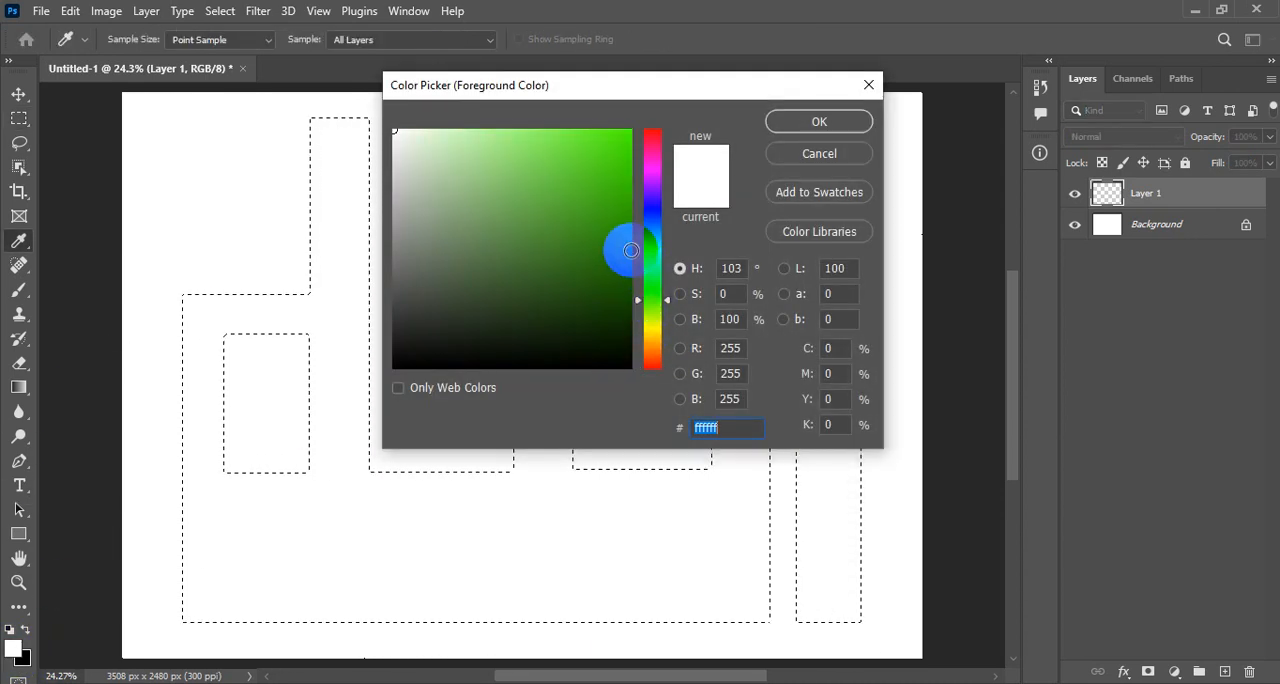
{"action": "left_click_drag", "start_coordinate": [631, 250], "coordinate": [619, 281]}
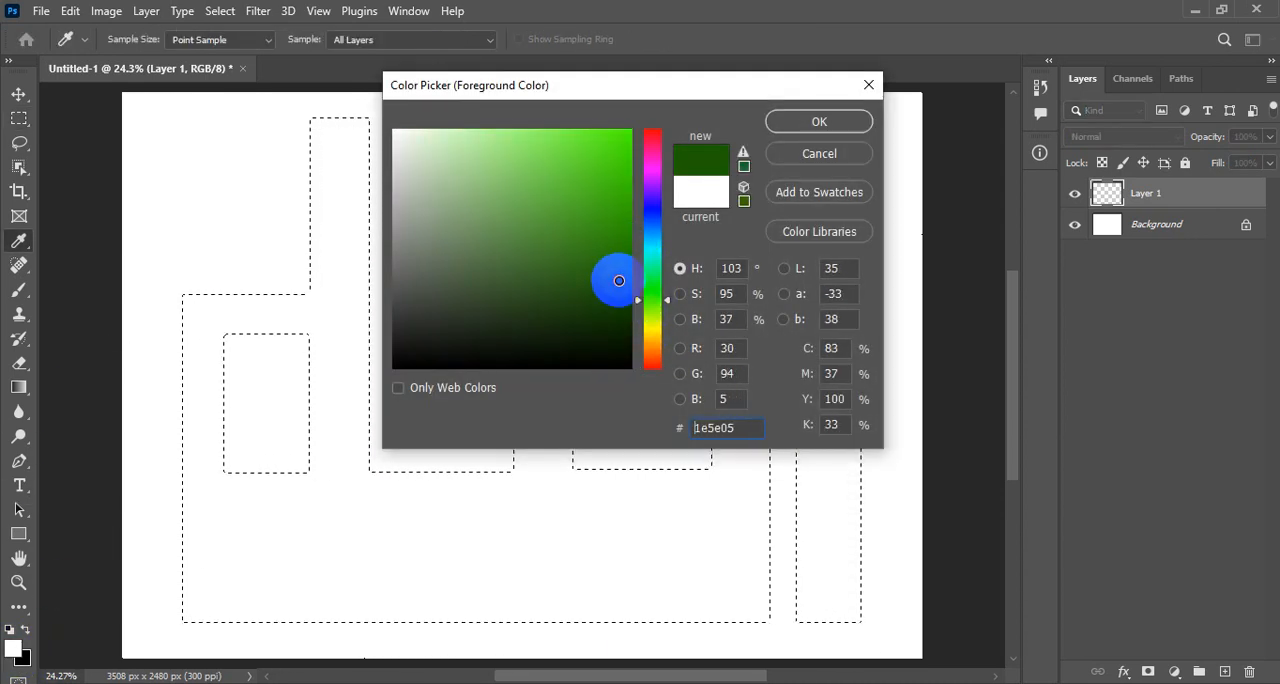
{"action": "left_click", "coordinate": [829, 125]}
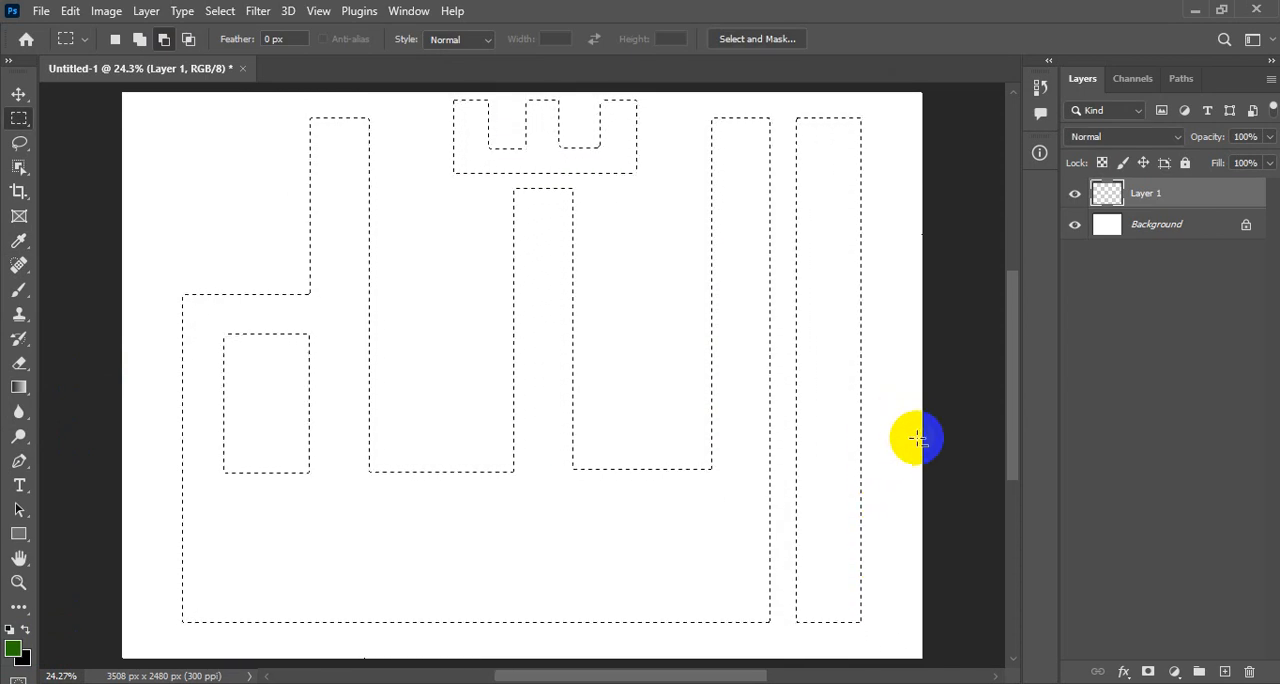
{"action": "key", "text": "alt+BackSpace"}
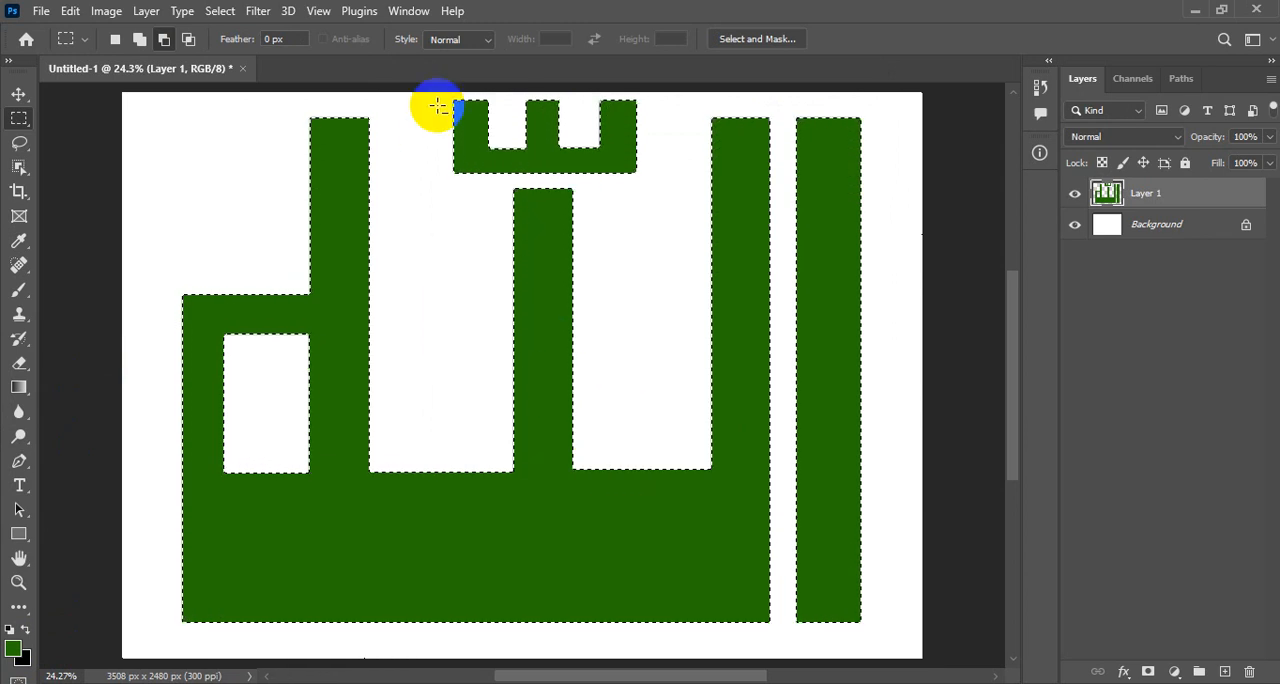
{"action": "left_click", "coordinate": [220, 12]}
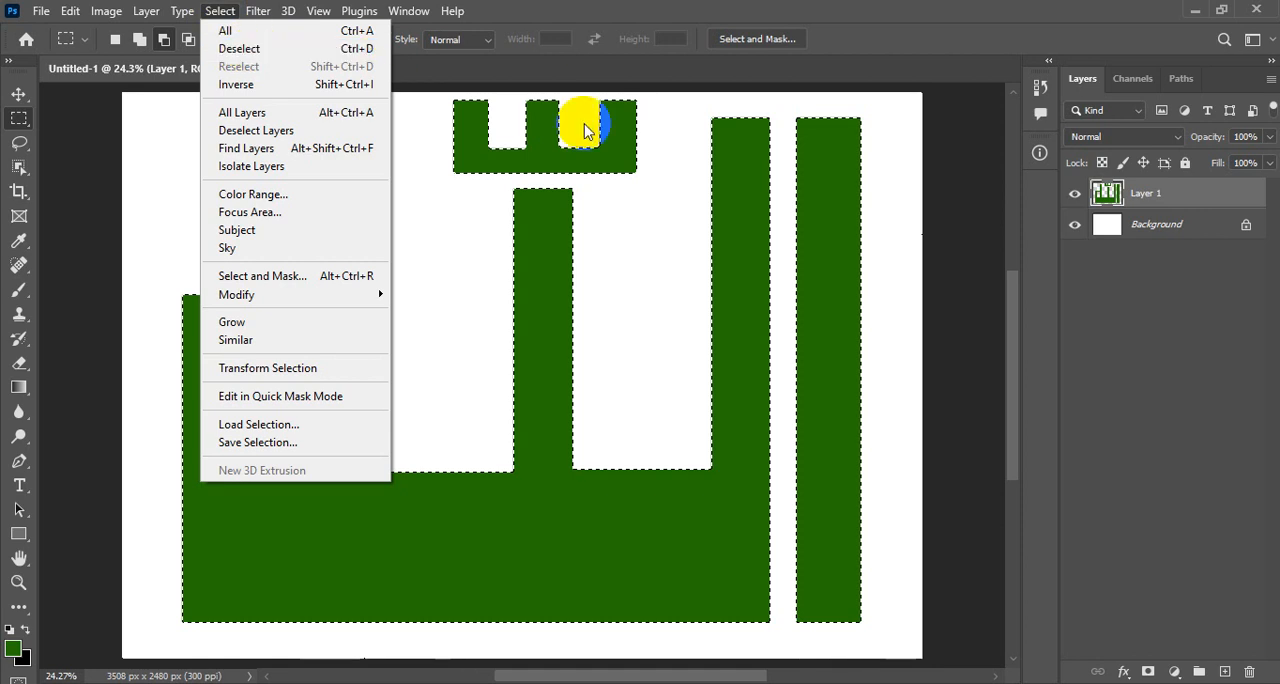
{"action": "left_click", "coordinate": [243, 52]}
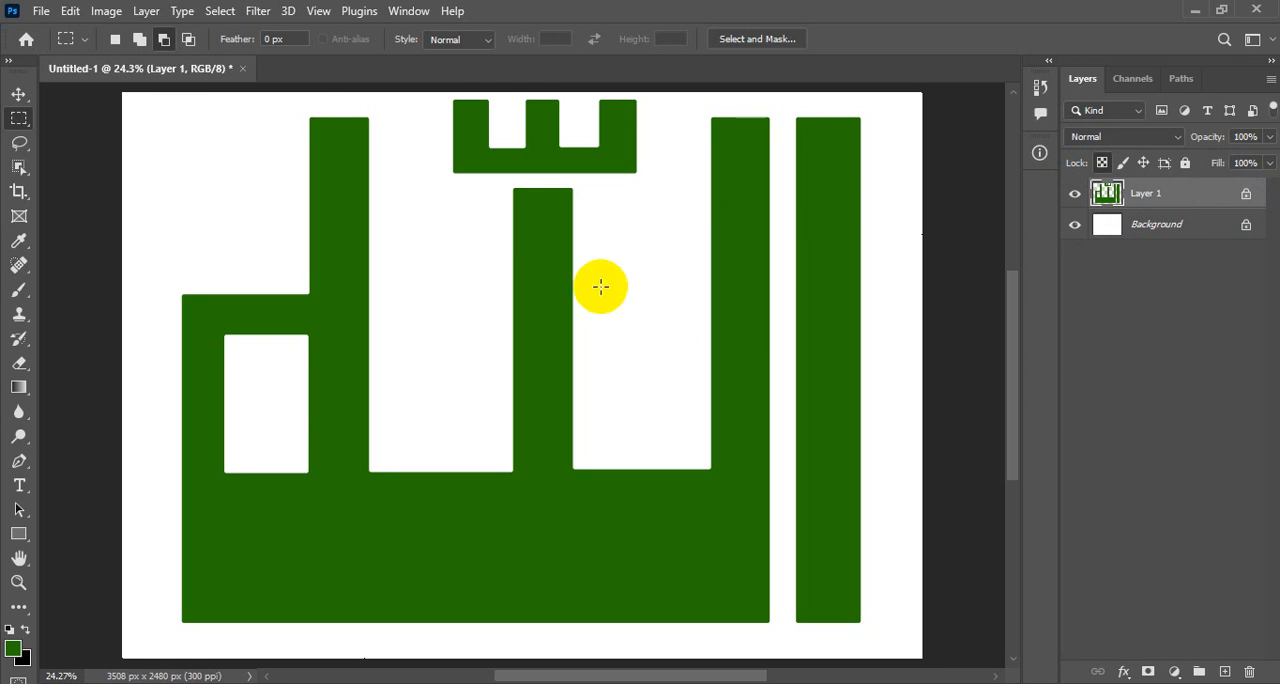
- Apply green-to-black linear gradients over the lettering on Layer 1, trying top-to-bottom, upper-right-to-lower-left and bottom-to-top directions, ending with top-to-bottom
{"action": "left_click", "coordinate": [19, 390]}
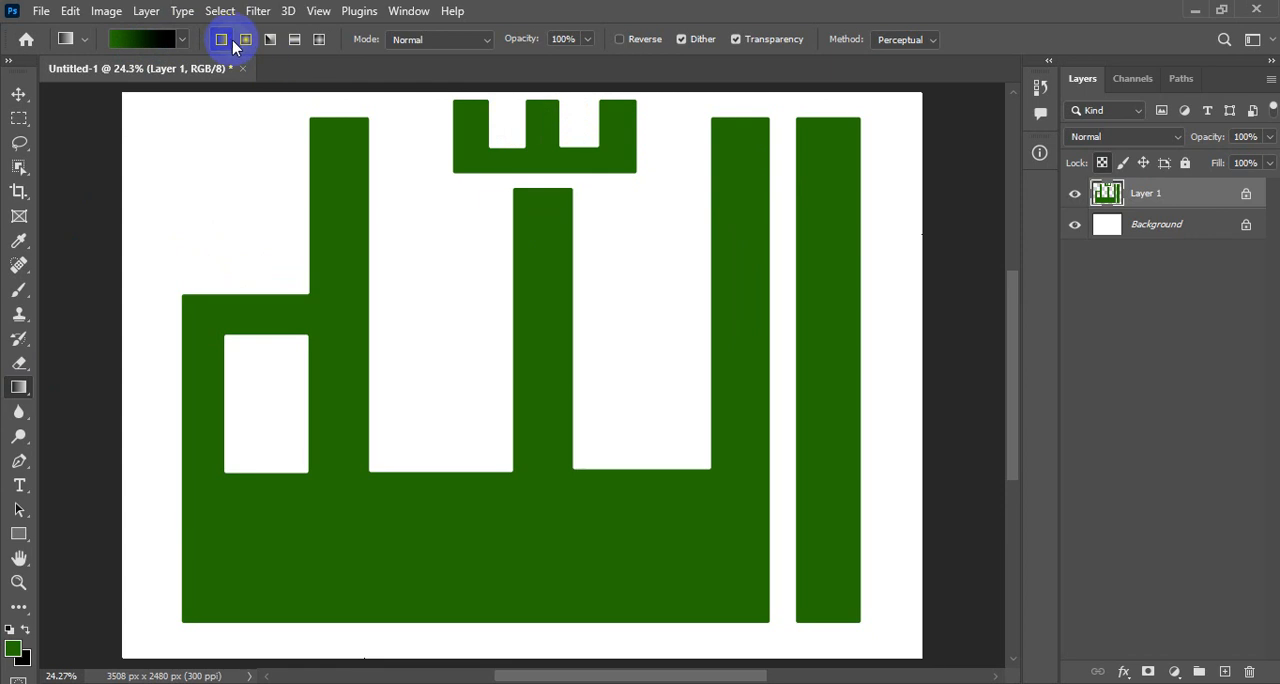
{"action": "left_click_drag", "start_coordinate": [546, 102], "coordinate": [542, 617]}
{"action": "key", "text": "shift"}
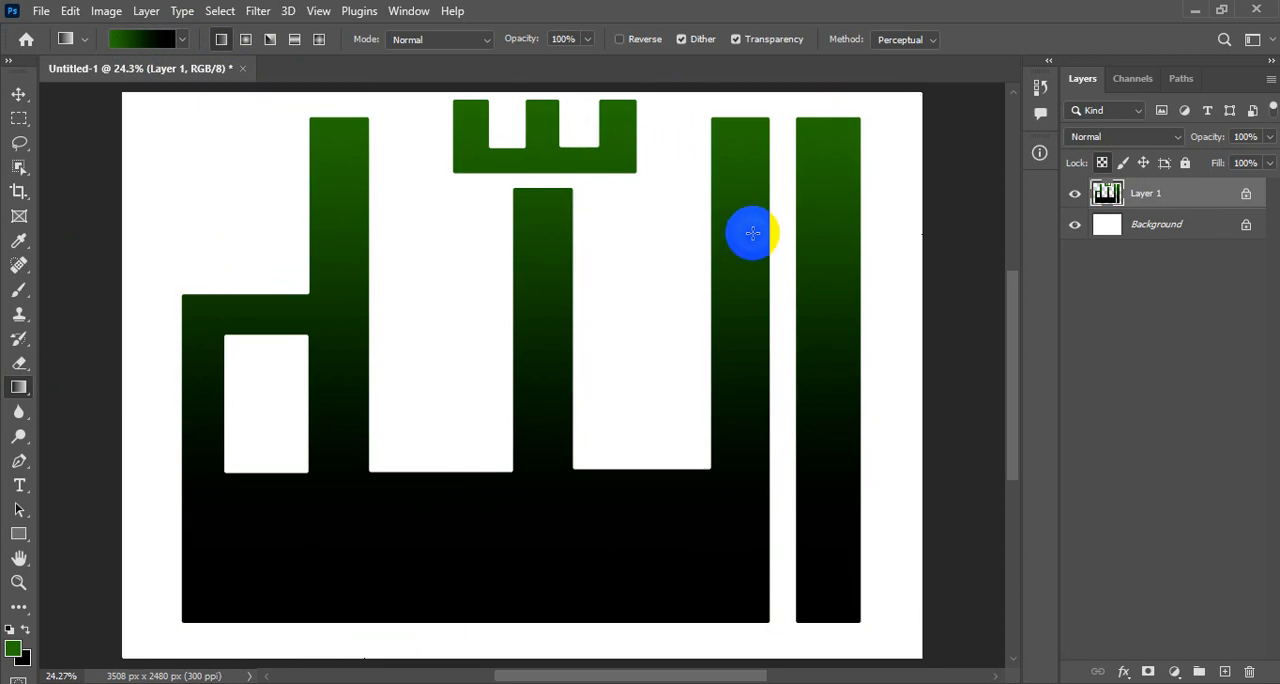
{"action": "left_click_drag", "start_coordinate": [864, 121], "coordinate": [180, 629]}
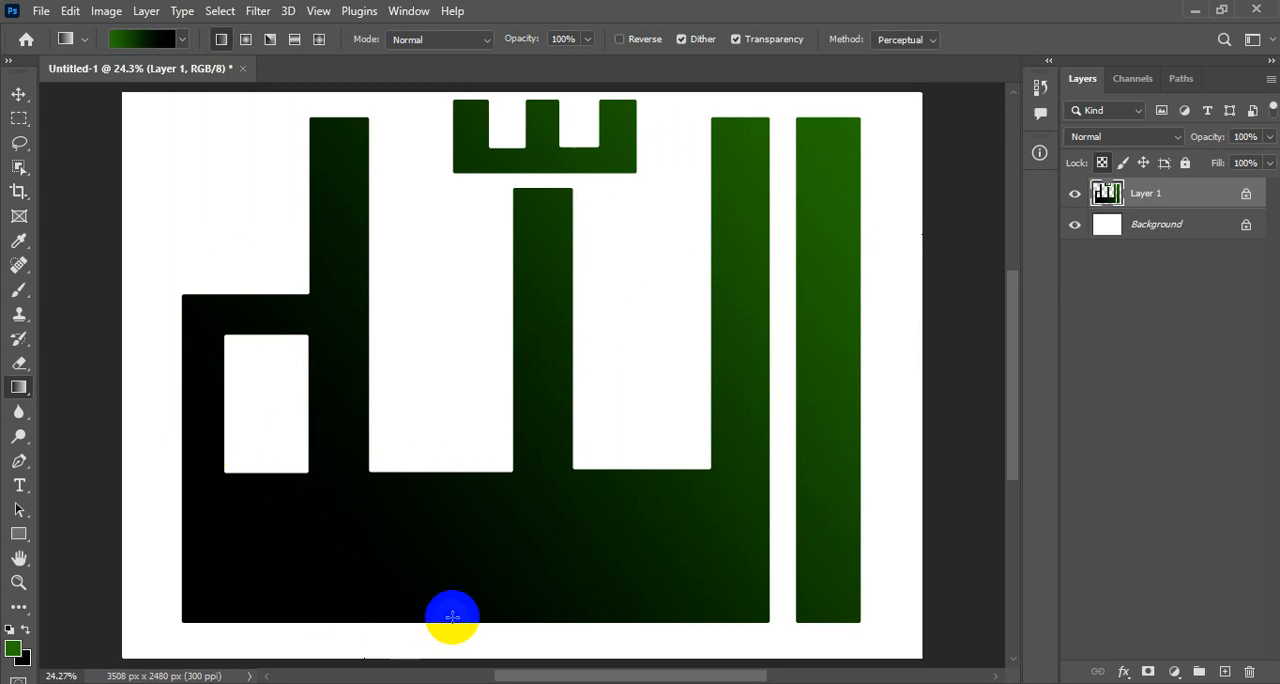
{"action": "left_click_drag", "start_coordinate": [481, 621], "coordinate": [503, 106]}
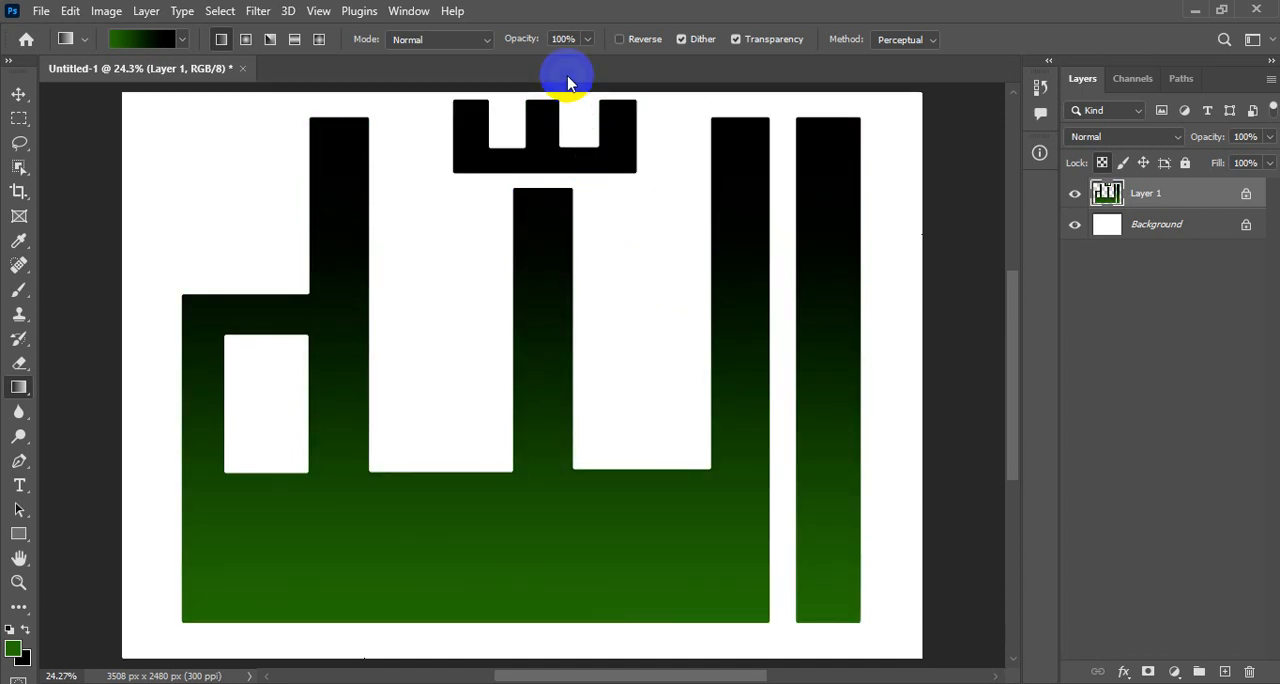
{"action": "left_click_drag", "start_coordinate": [549, 96], "coordinate": [537, 627]}
{"action": "left_click", "coordinate": [669, 423]}
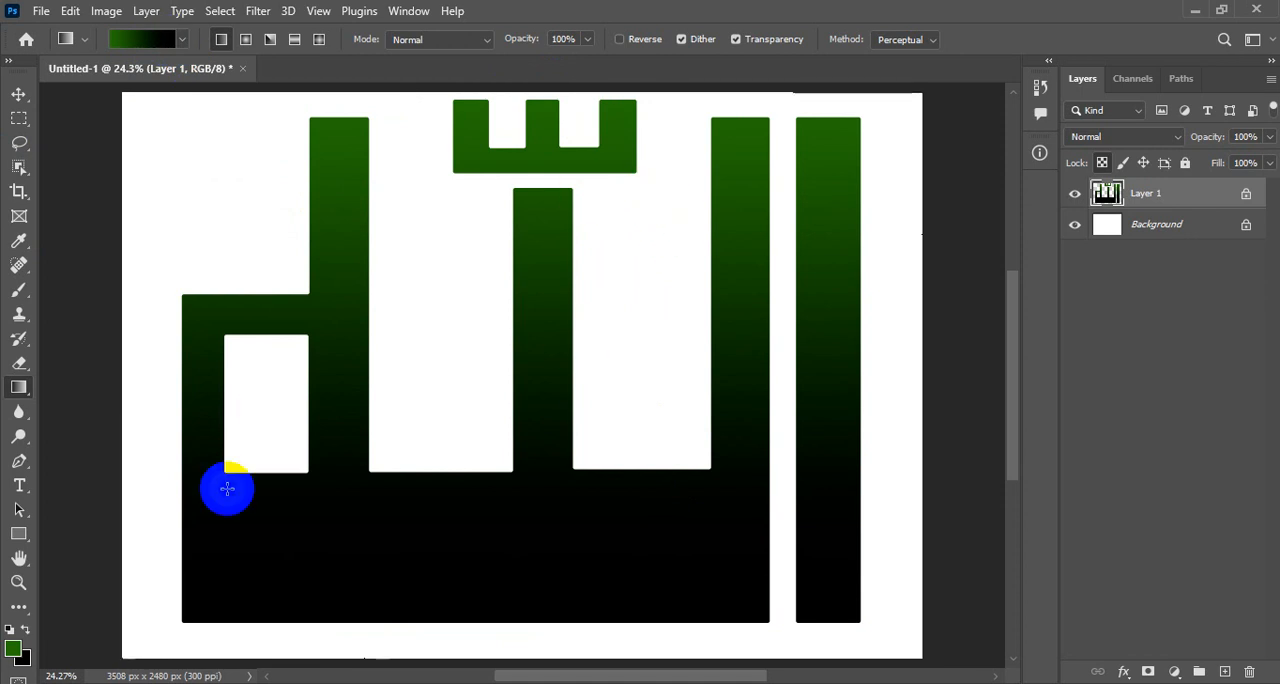
- Reset the foreground and background colours to default black and white, and fill the lettering on Layer 1 with black
{"action": "left_click", "coordinate": [10, 631]}
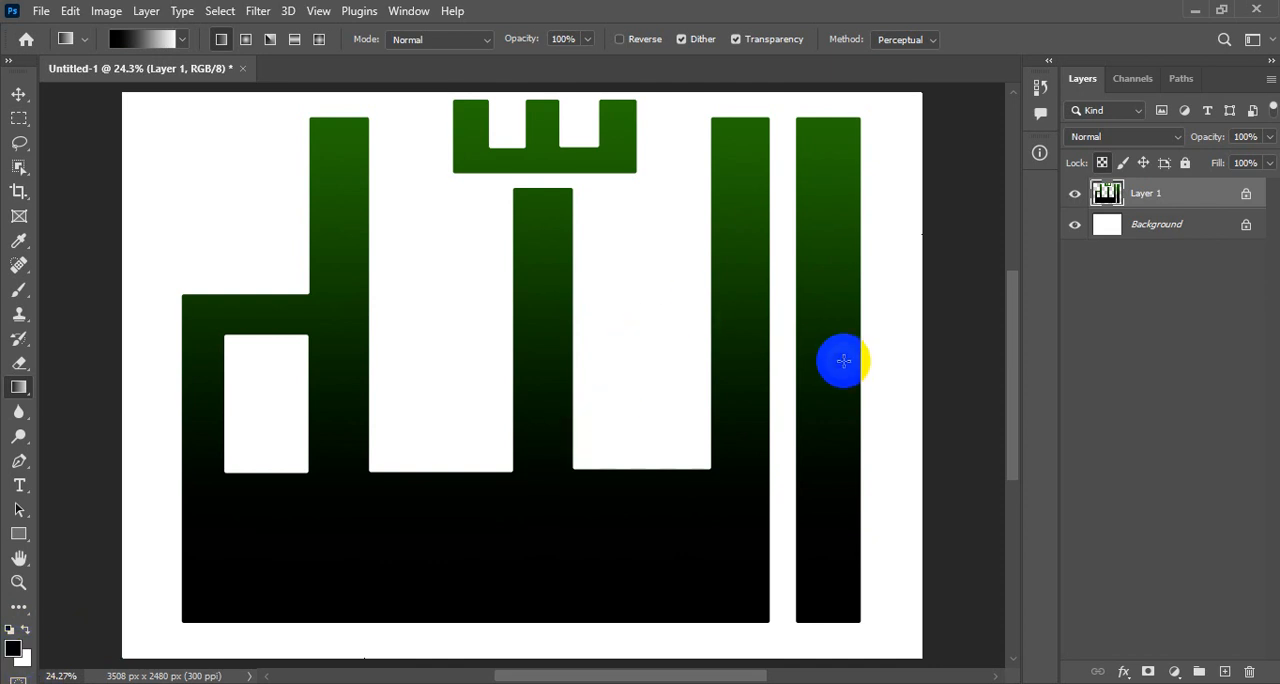
{"action": "key", "text": "alt+BackSpace"}
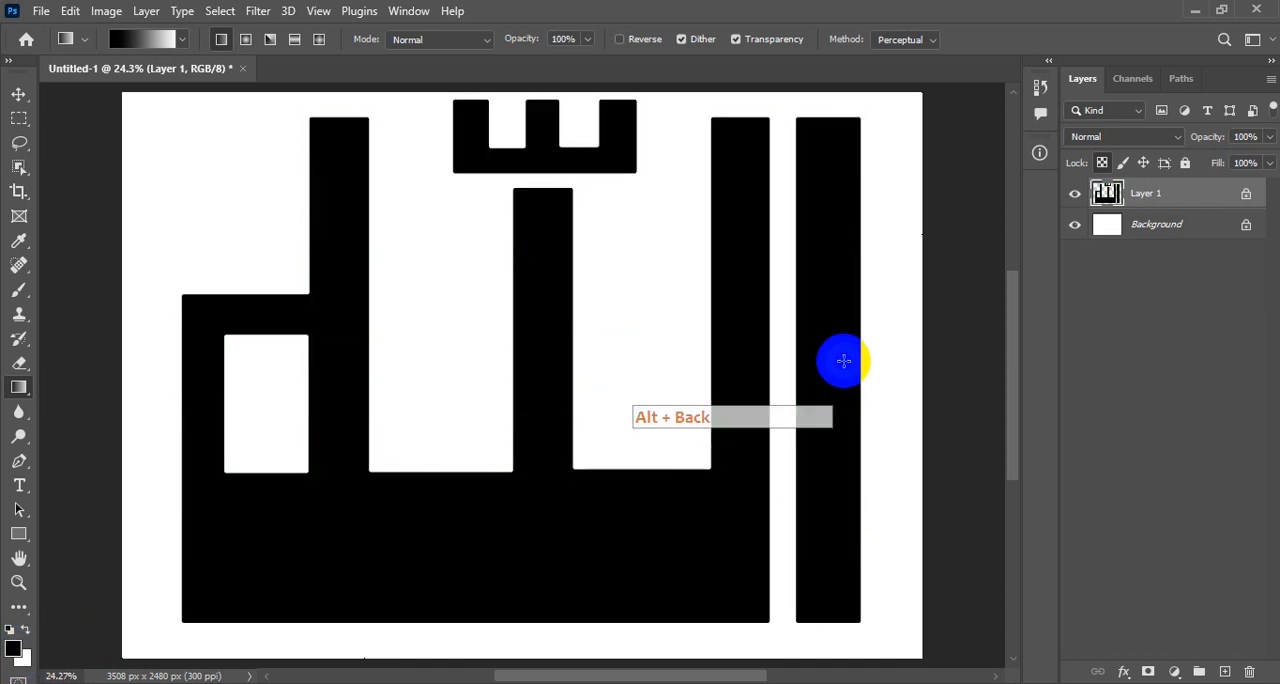
- Set the foreground colour to dark green (#166606) and fill the lettering on Layer 1 with it
{"action": "left_click", "coordinate": [12, 650]}
{"action": "left_click", "coordinate": [650, 295]}
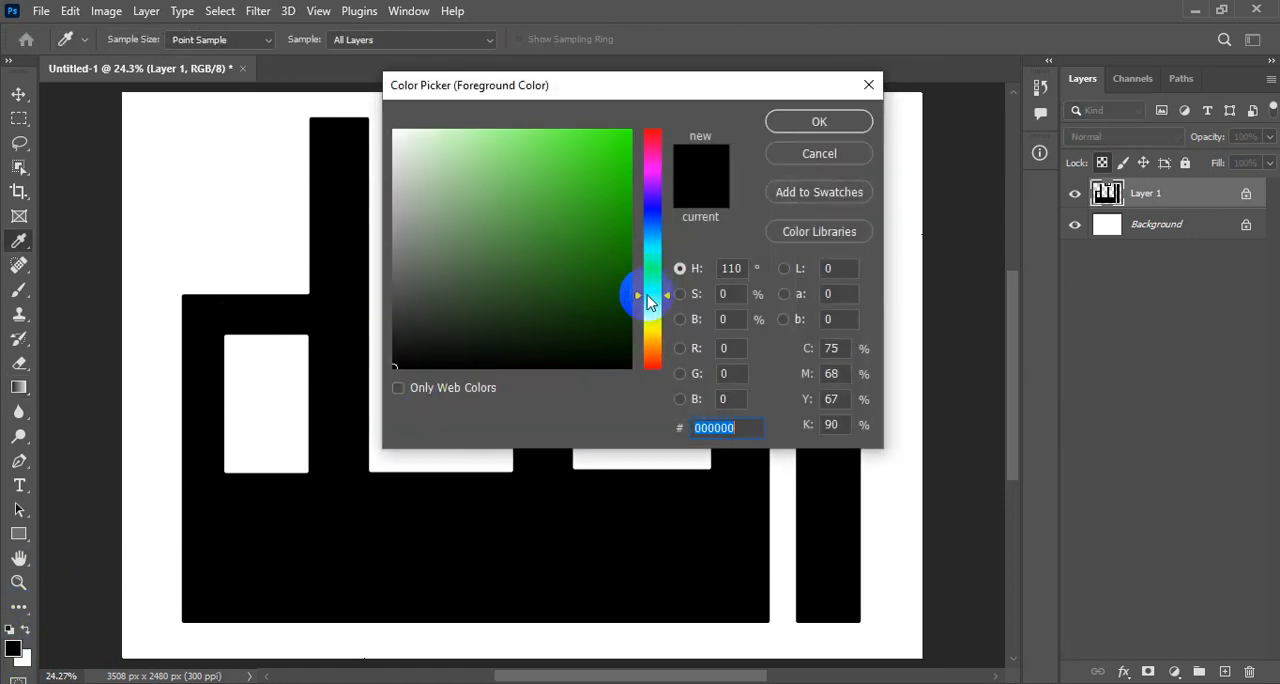
{"action": "left_click", "coordinate": [625, 236]}
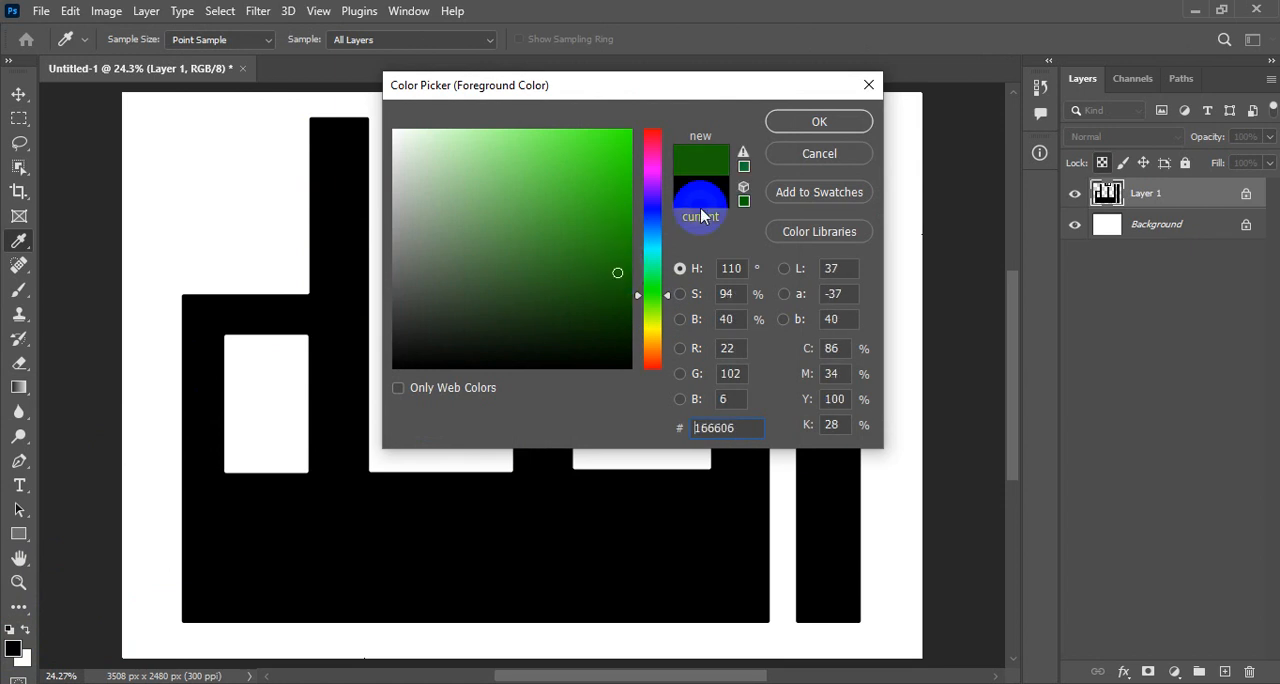
{"action": "left_click", "coordinate": [820, 122]}
{"action": "key", "text": "g"}
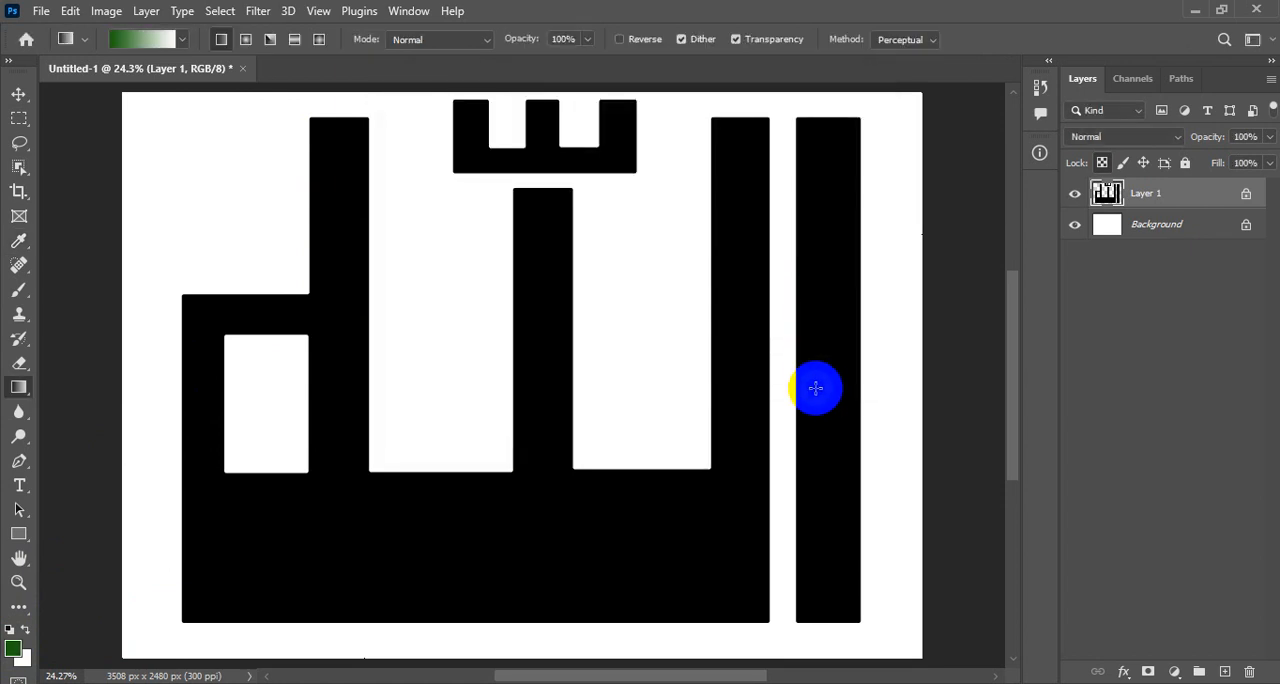
{"action": "key", "text": "alt+BackSpace"}
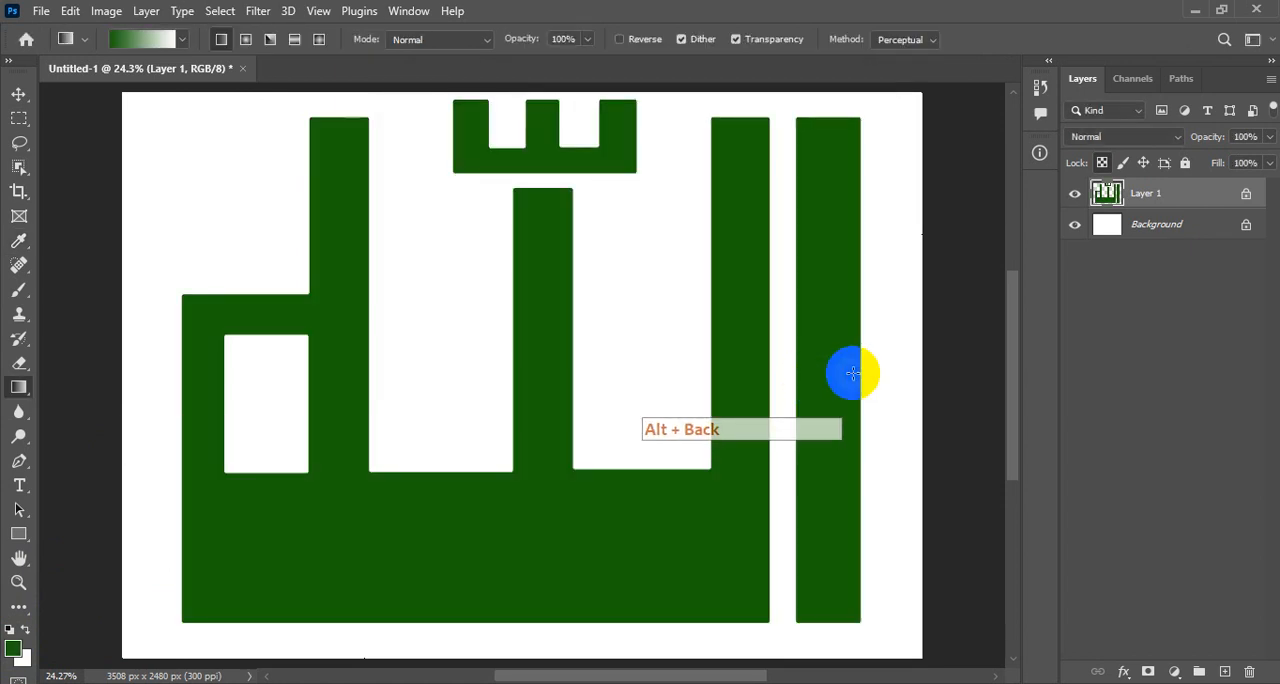